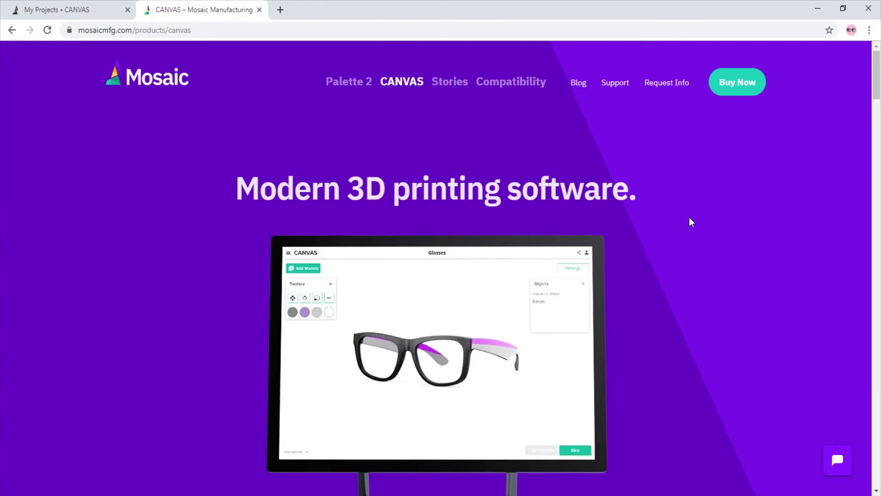
- Read through the CANVAS product page, covering its Slice, Paint, Store and Share feature descriptions
{"action": "scroll", "coordinate": [690, 219], "scroll_direction": "down", "scroll_amount": 15}
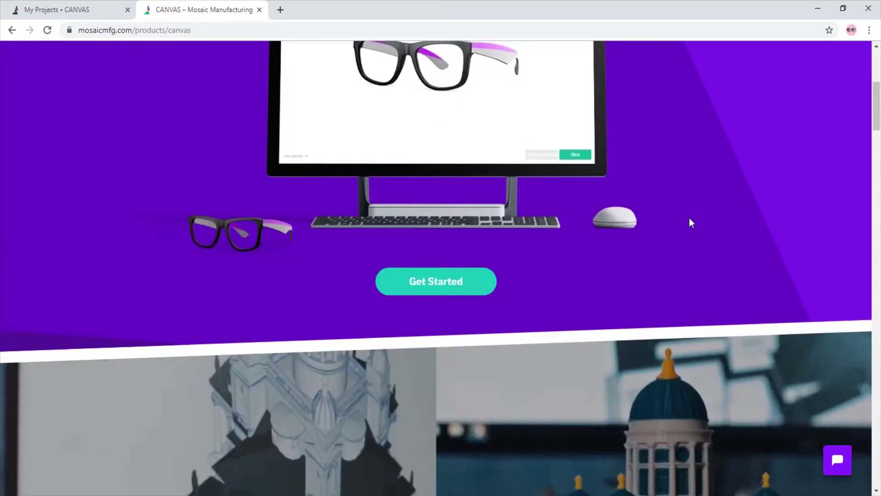
{"action": "scroll", "coordinate": [692, 223], "scroll_direction": "down", "scroll_amount": 4}
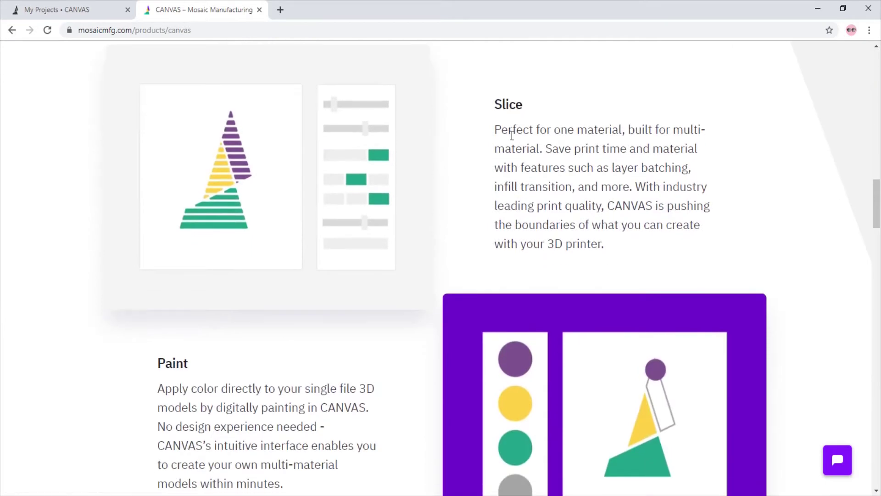
{"action": "left_click_drag", "start_coordinate": [495, 129], "coordinate": [538, 146]}
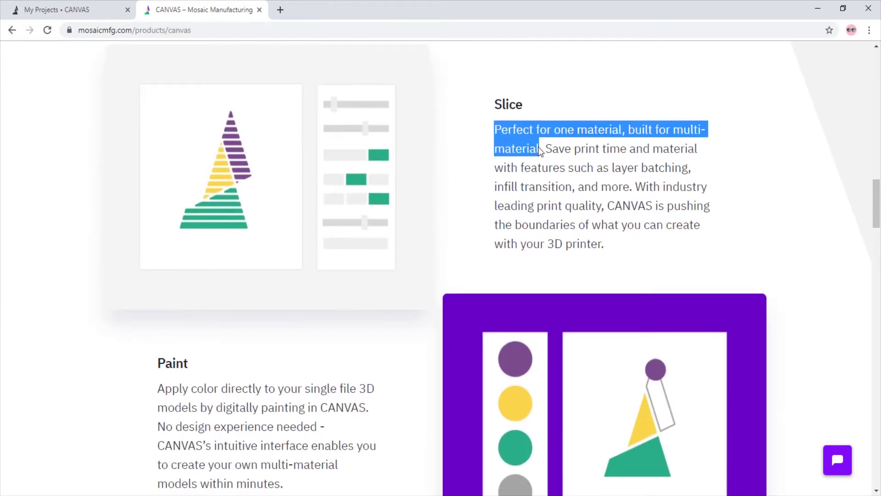
{"action": "left_click", "coordinate": [762, 237]}
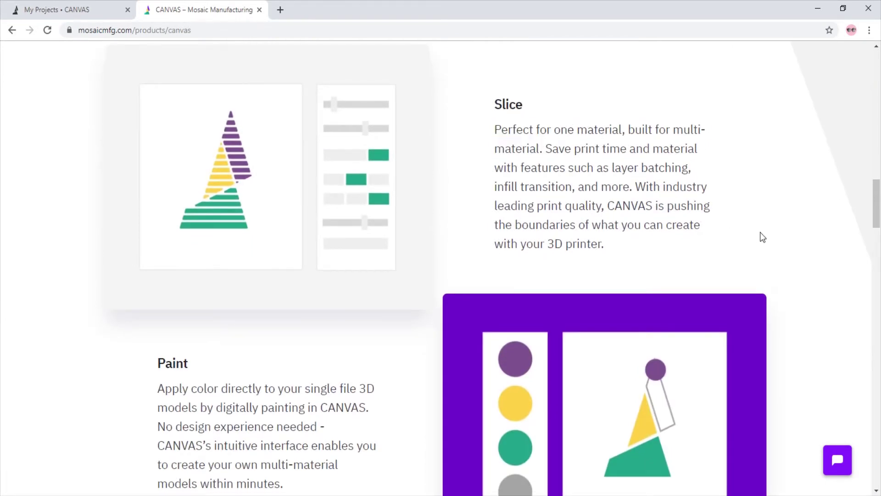
{"action": "scroll", "coordinate": [762, 237], "scroll_direction": "down", "scroll_amount": 5}
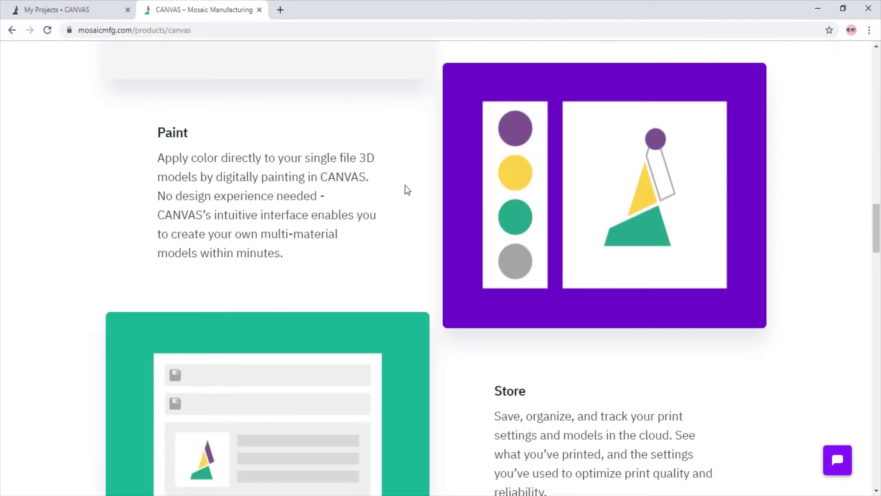
{"action": "scroll", "coordinate": [407, 189], "scroll_direction": "down", "scroll_amount": 6}
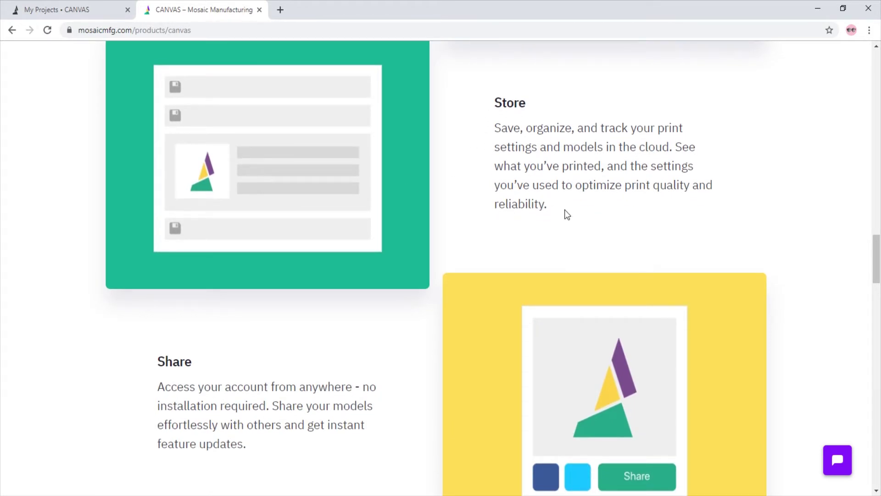
{"action": "scroll", "coordinate": [565, 214], "scroll_direction": "down", "scroll_amount": 4}
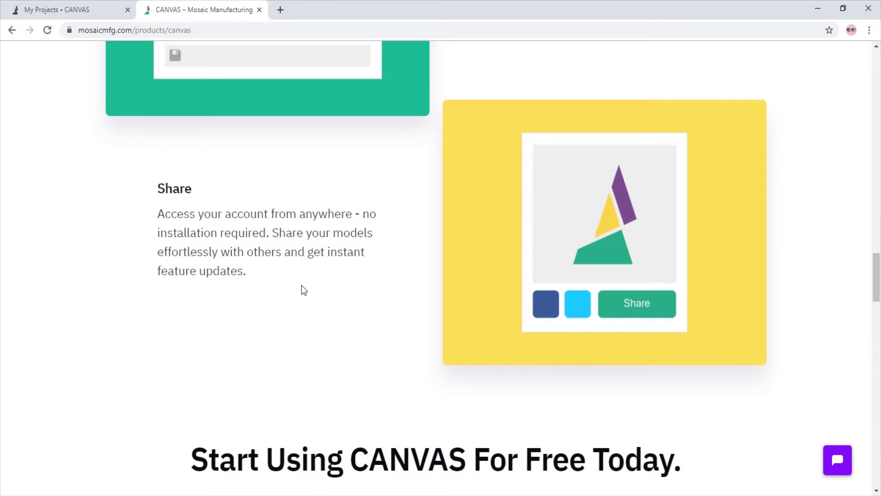
- Return to My Projects, request a new project, add a printer from a blank profile and name it "My Printer"
{"action": "key", "text": "ctrl+shift+Tab"}
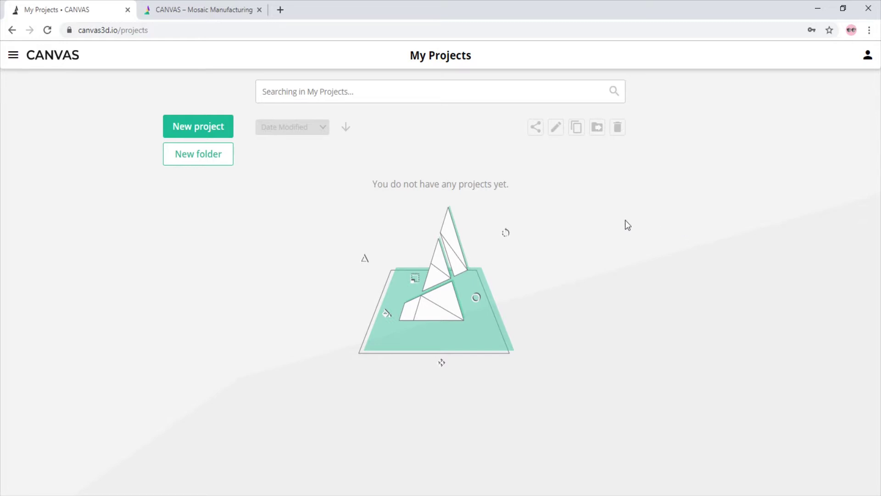
{"action": "left_click", "coordinate": [212, 127]}
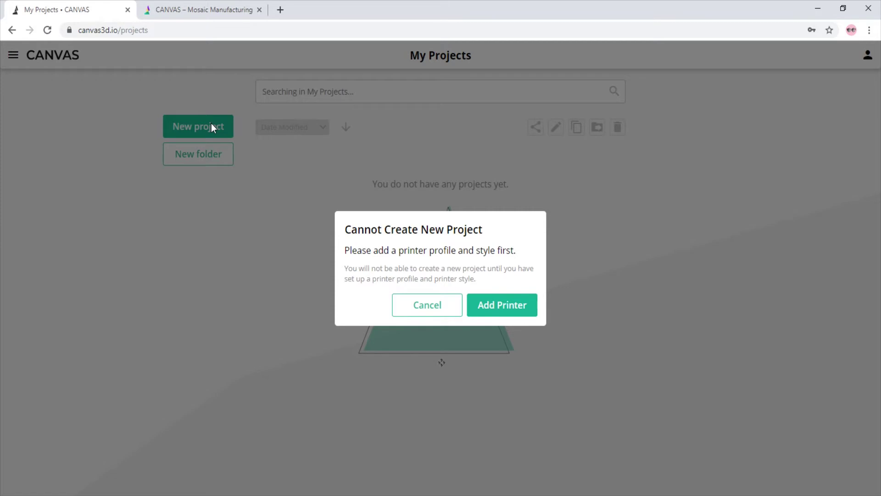
{"action": "left_click", "coordinate": [489, 314]}
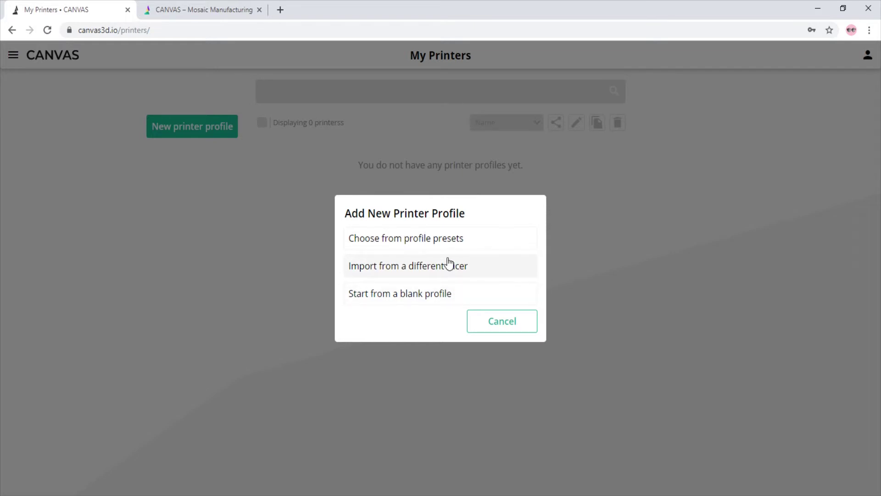
{"action": "left_click", "coordinate": [437, 297]}
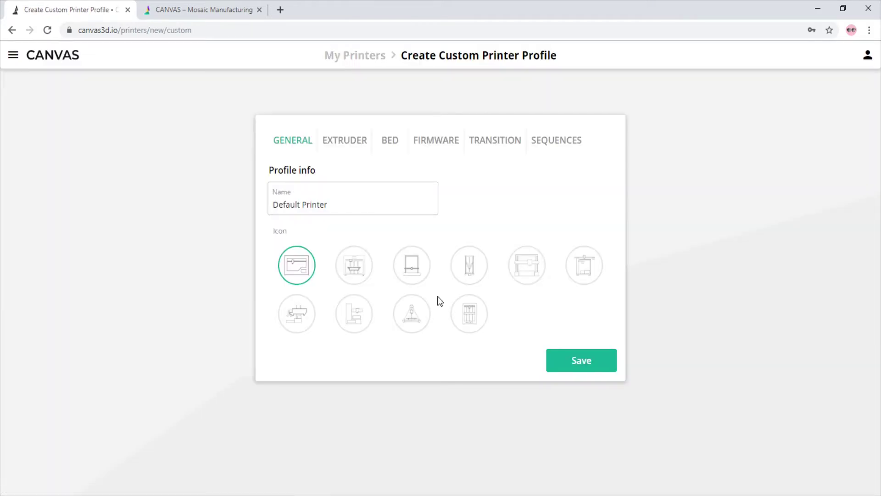
{"action": "left_click_drag", "start_coordinate": [334, 212], "coordinate": [274, 209]}
{"action": "type", "text": "My Printer"}
- Review the printer profile's extruder settings, including the Bowden tube length explanation, and its bed shape, size and origin offset
{"action": "left_click", "coordinate": [361, 144]}
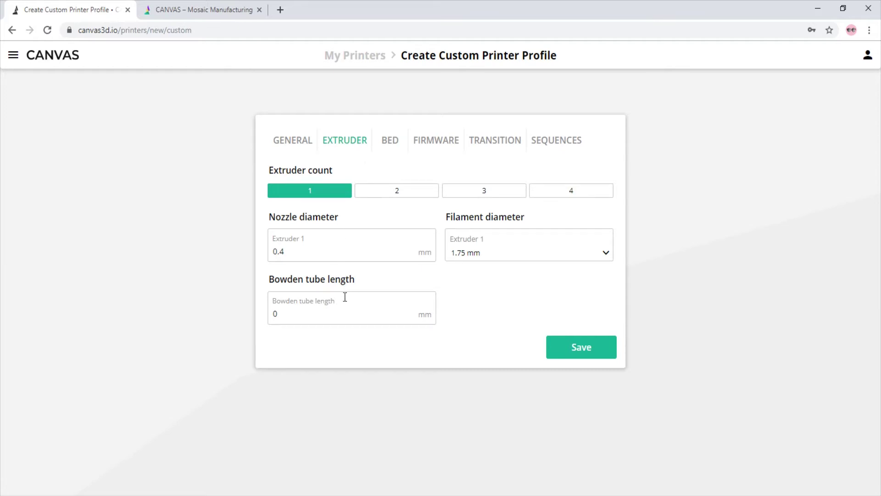
{"action": "mouse_move", "coordinate": [345, 310]}
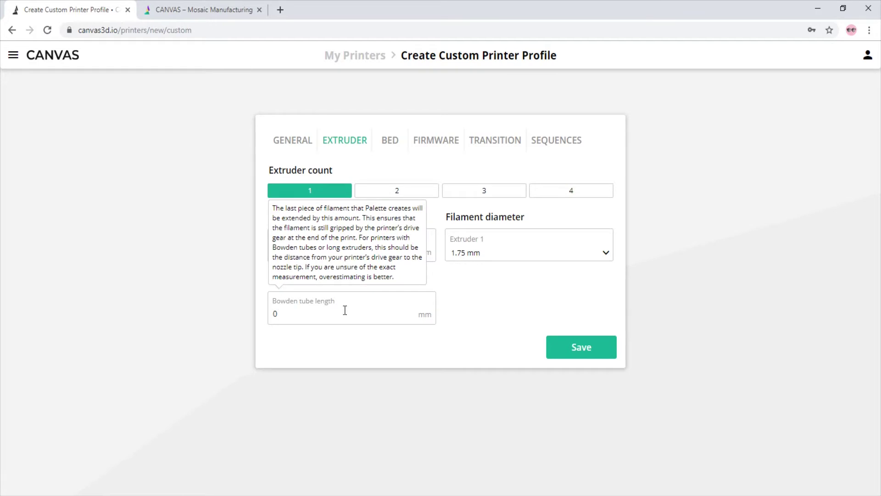
{"action": "left_click", "coordinate": [384, 142]}
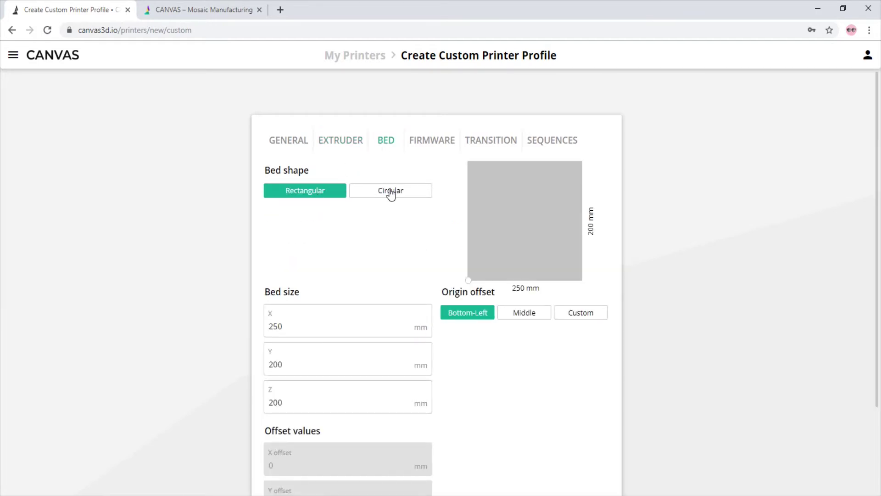
{"action": "scroll", "coordinate": [390, 193], "scroll_direction": "down", "scroll_amount": 2}
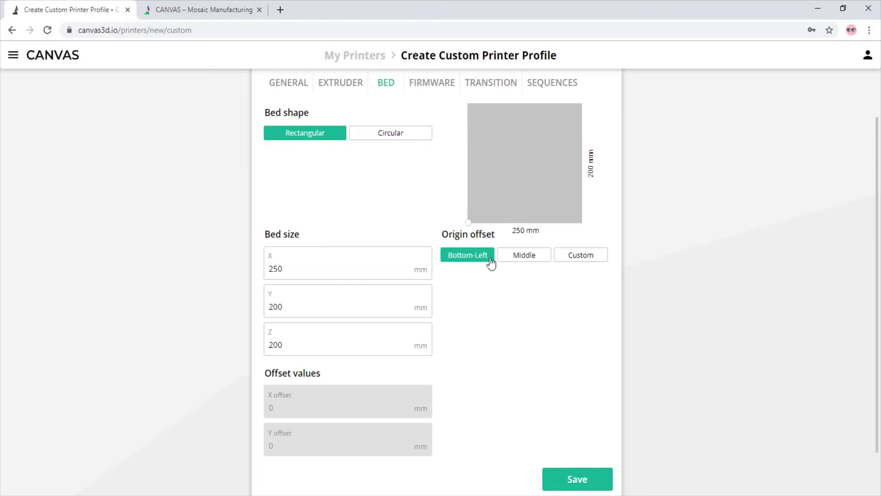
{"action": "mouse_move", "coordinate": [583, 260]}
{"action": "scroll", "coordinate": [554, 322], "scroll_direction": "up", "scroll_amount": 2}
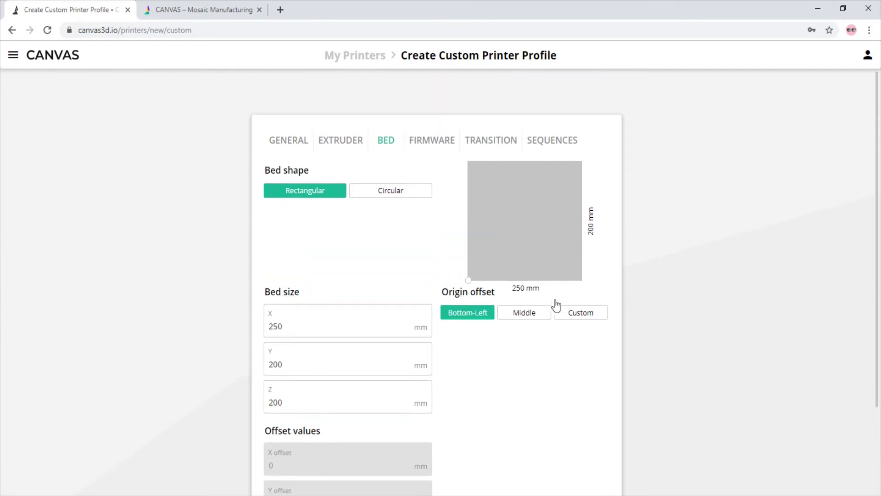
- Examine the printer profile's start and end print sequences and the output file types offered in its firmware settings
{"action": "left_click", "coordinate": [532, 150]}
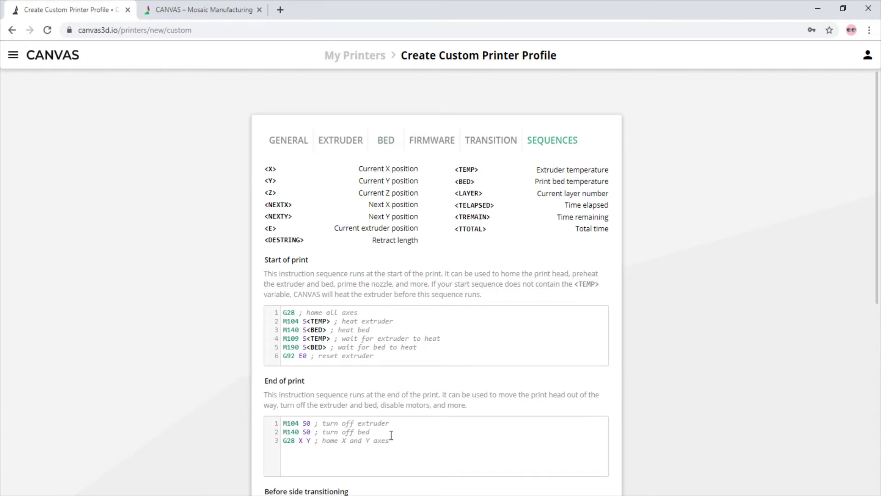
{"action": "left_click", "coordinate": [442, 144]}
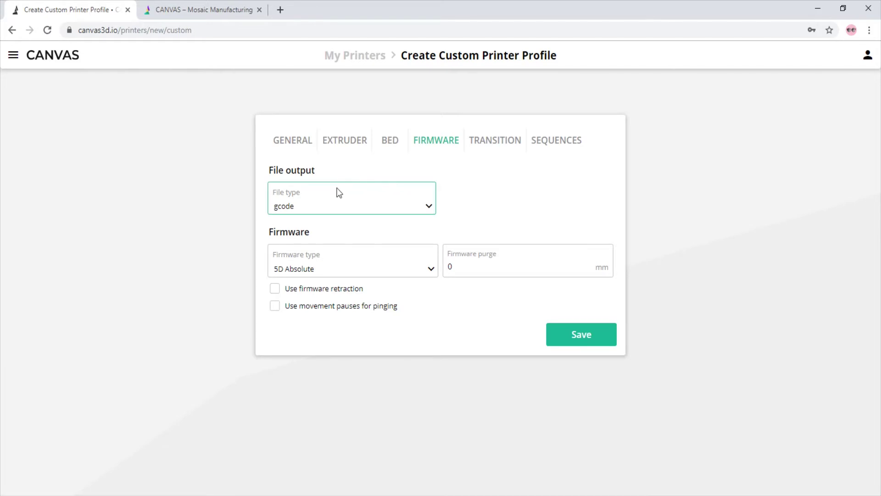
{"action": "left_click", "coordinate": [329, 209]}
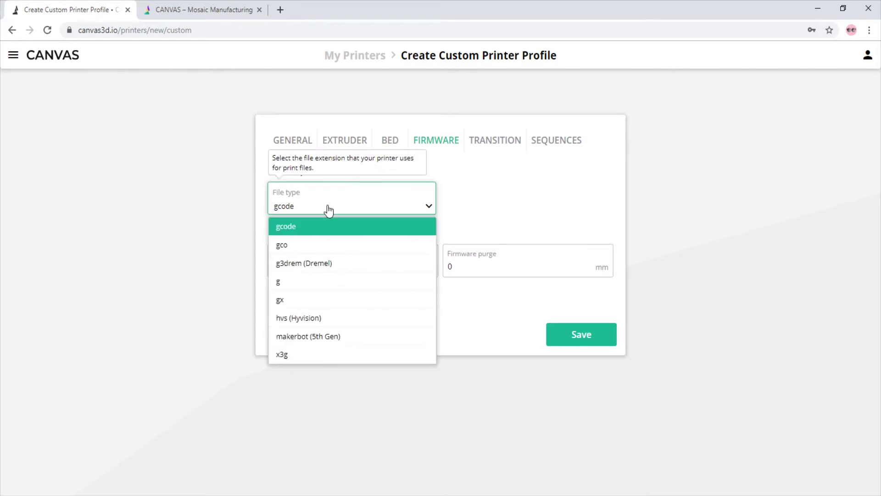
{"action": "left_click", "coordinate": [329, 210]}
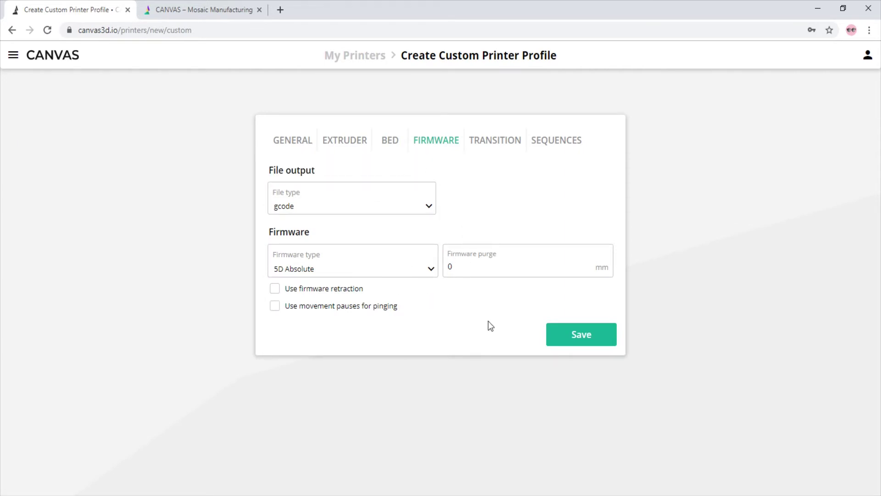
- Save the printer profile and start a new style profile for it from a blank profile
{"action": "left_click", "coordinate": [558, 338]}
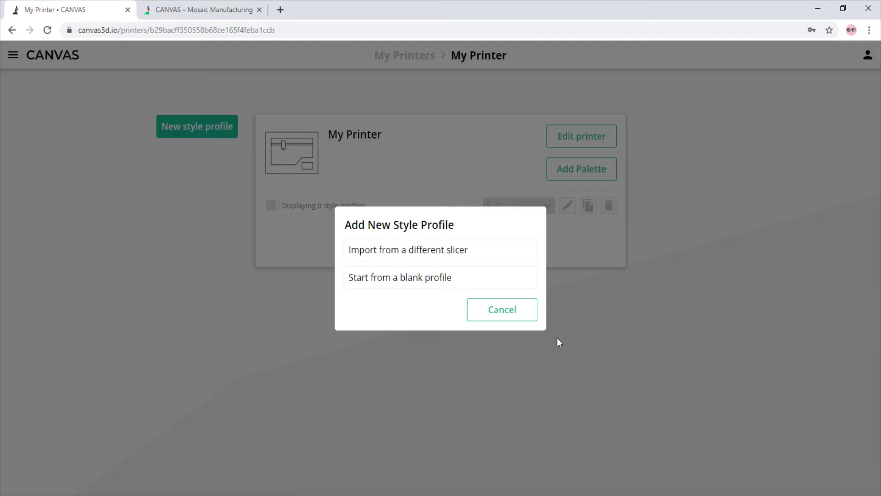
{"action": "left_click", "coordinate": [451, 285]}
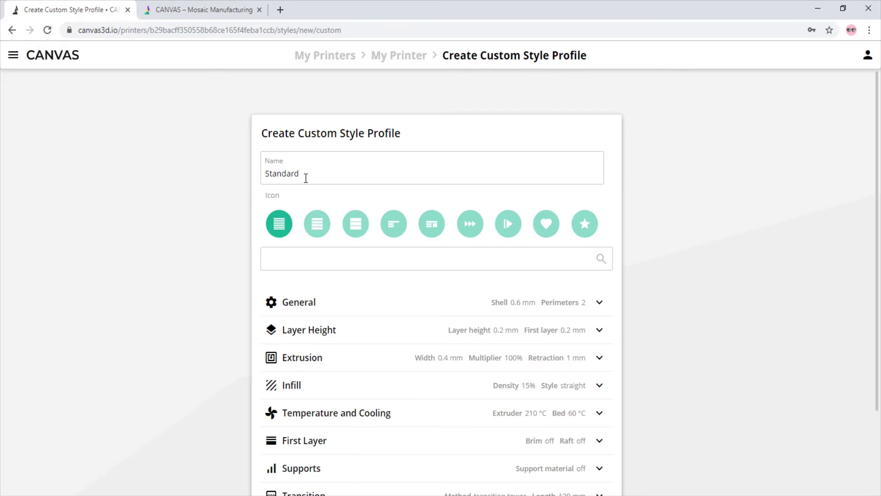
- Review the General and Layer Height settings of the style profile, then collapse both sections
{"action": "scroll", "coordinate": [350, 285], "scroll_direction": "down", "scroll_amount": 3}
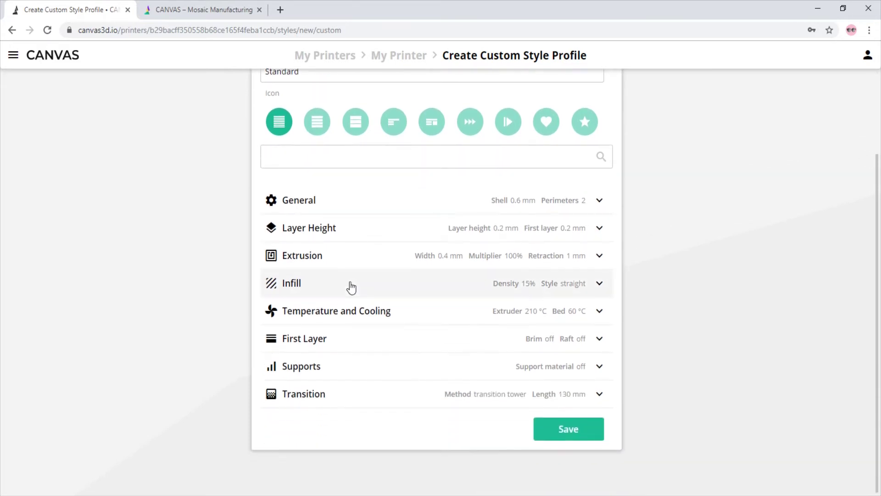
{"action": "left_click", "coordinate": [358, 206]}
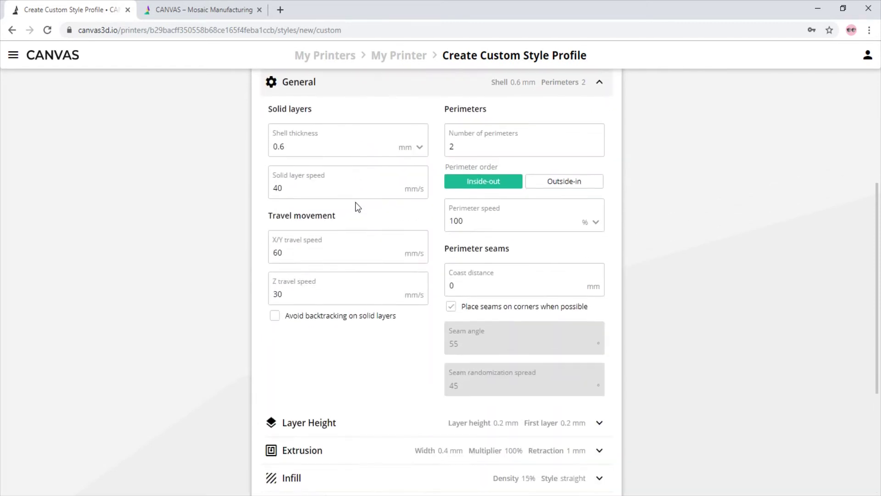
{"action": "mouse_move", "coordinate": [326, 139]}
{"action": "left_click", "coordinate": [396, 91]}
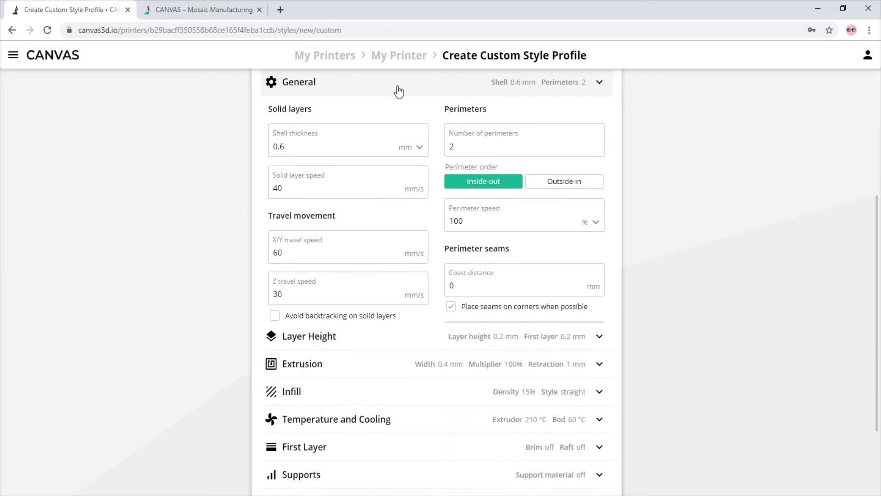
{"action": "left_click", "coordinate": [366, 229]}
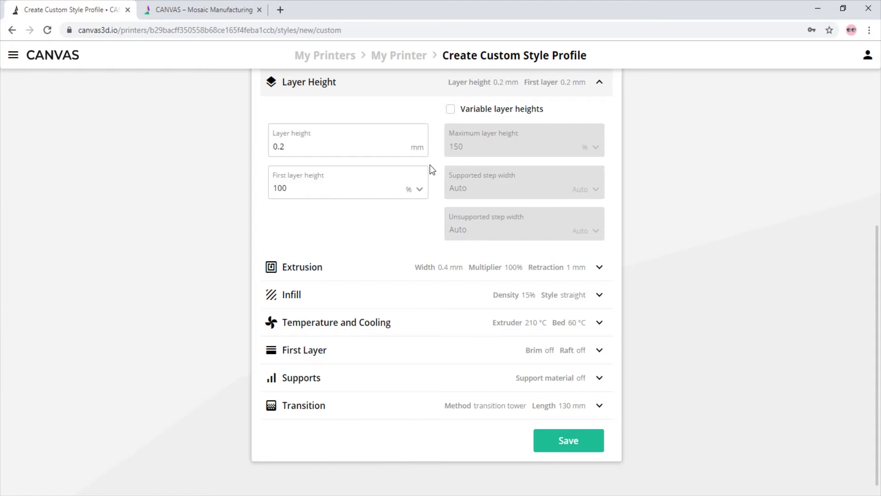
{"action": "left_click", "coordinate": [402, 90]}
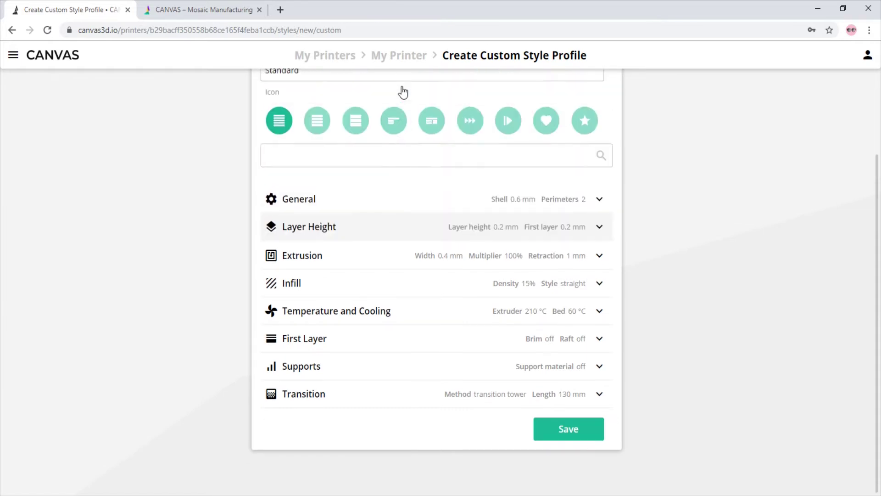
- Review the style profile's Extrusion and Infill settings and collapse both sections
{"action": "left_click", "coordinate": [374, 254]}
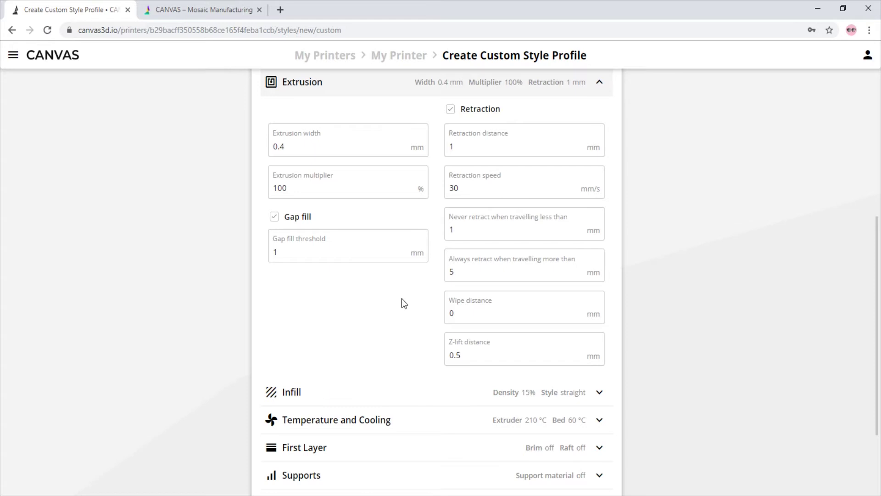
{"action": "left_click", "coordinate": [388, 90]}
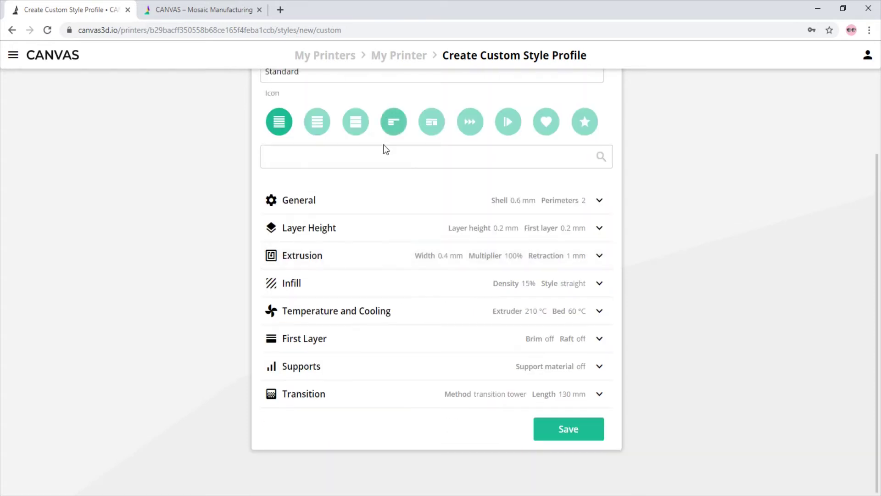
{"action": "left_click", "coordinate": [383, 288]}
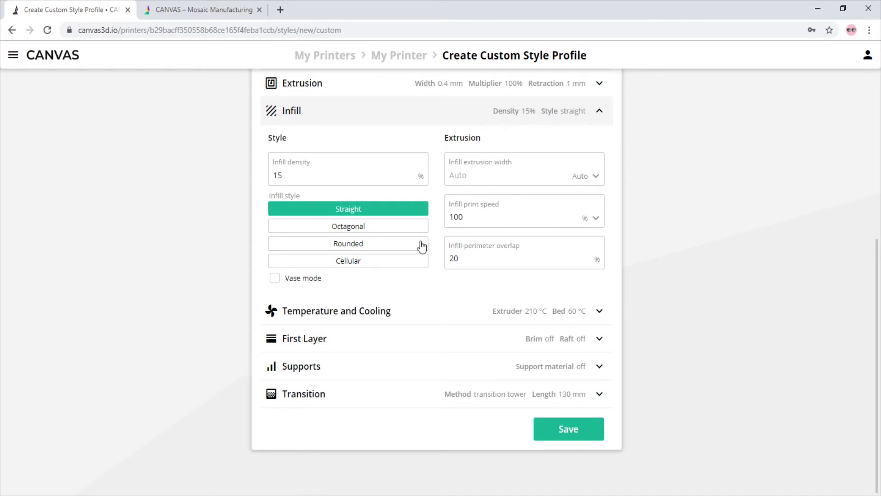
{"action": "left_click", "coordinate": [385, 121]}
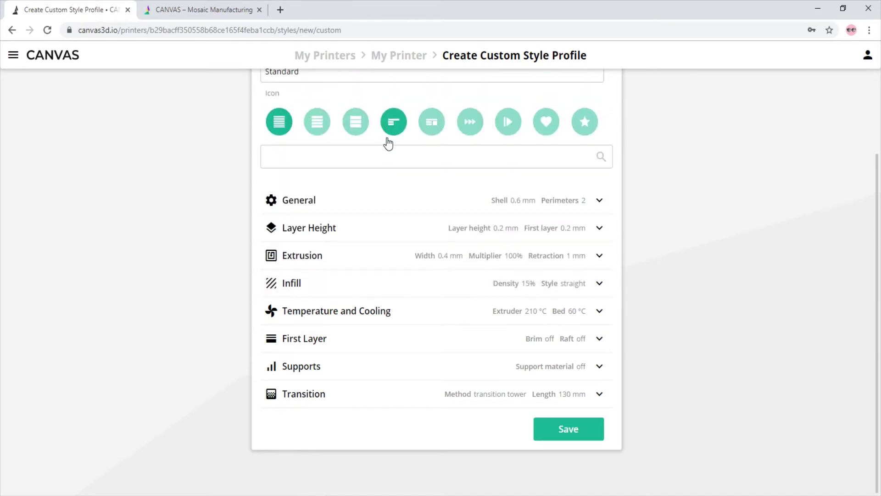
- Review the style profile's Temperature and Cooling and First Layer settings and collapse both sections
{"action": "left_click", "coordinate": [403, 313]}
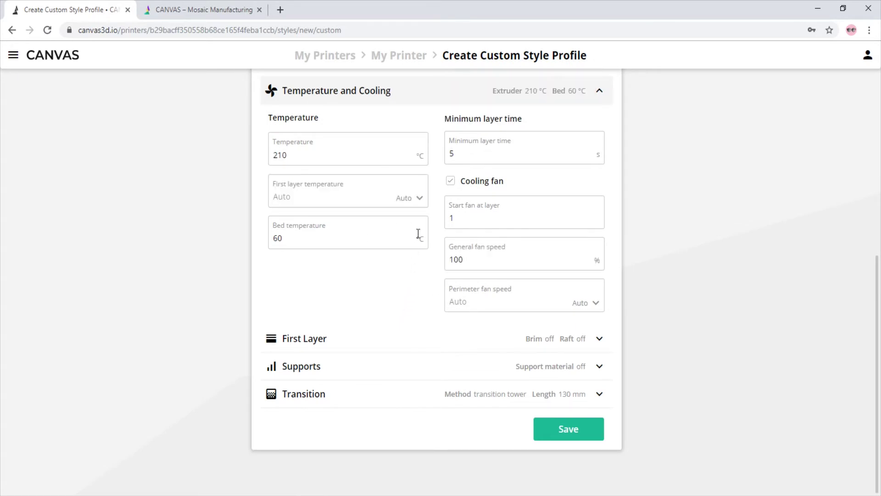
{"action": "left_click", "coordinate": [416, 103]}
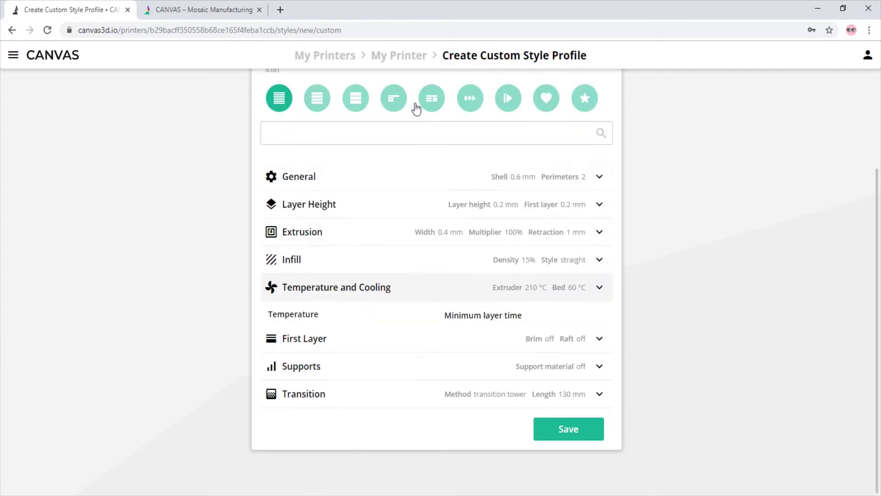
{"action": "left_click", "coordinate": [386, 337]}
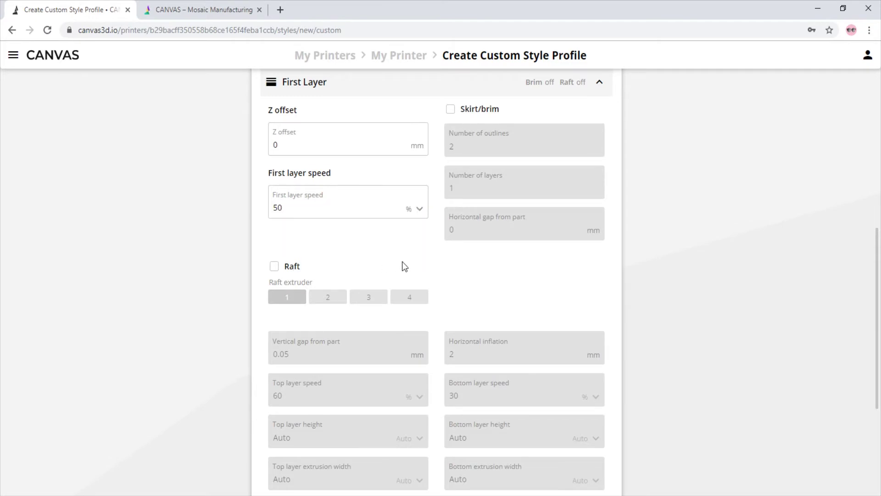
{"action": "left_click", "coordinate": [410, 94]}
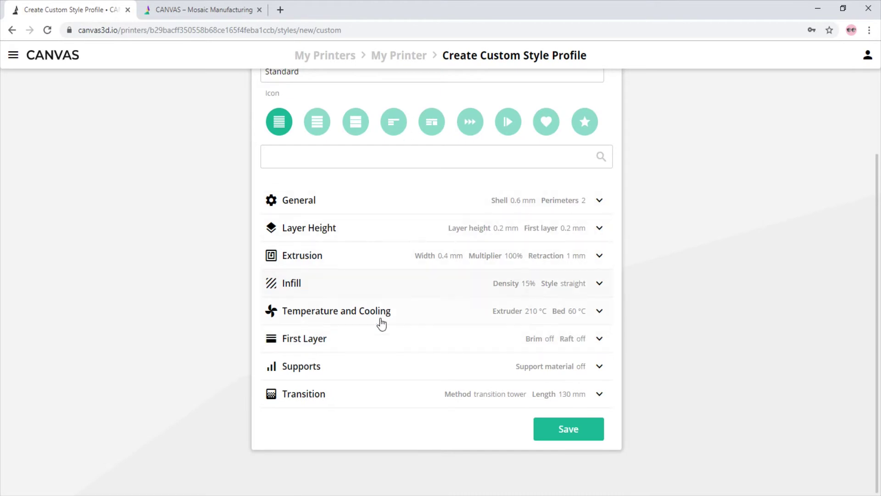
- Review the Supports and Transition settings, collapse both sections, and save the style profile
{"action": "left_click", "coordinate": [380, 366]}
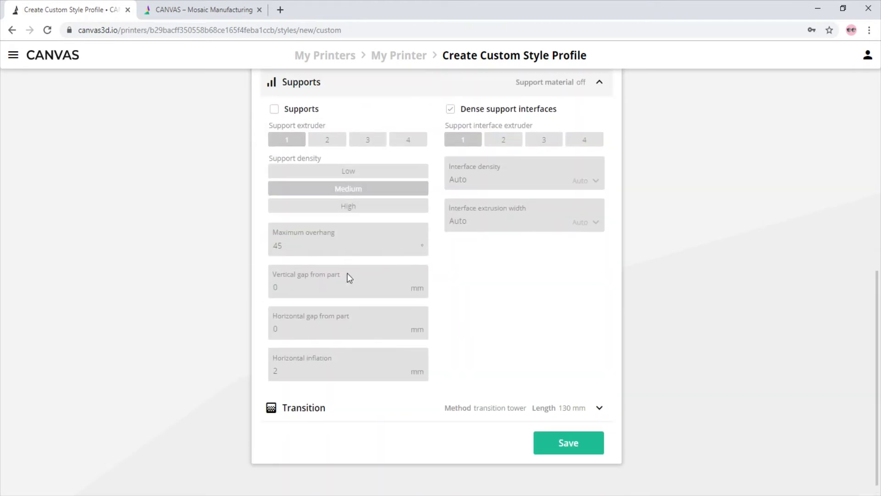
{"action": "left_click", "coordinate": [428, 91]}
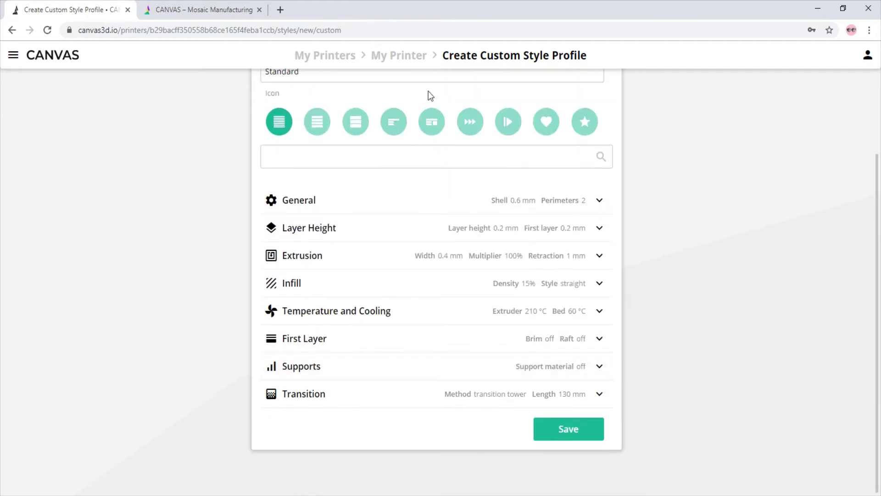
{"action": "left_click", "coordinate": [399, 396]}
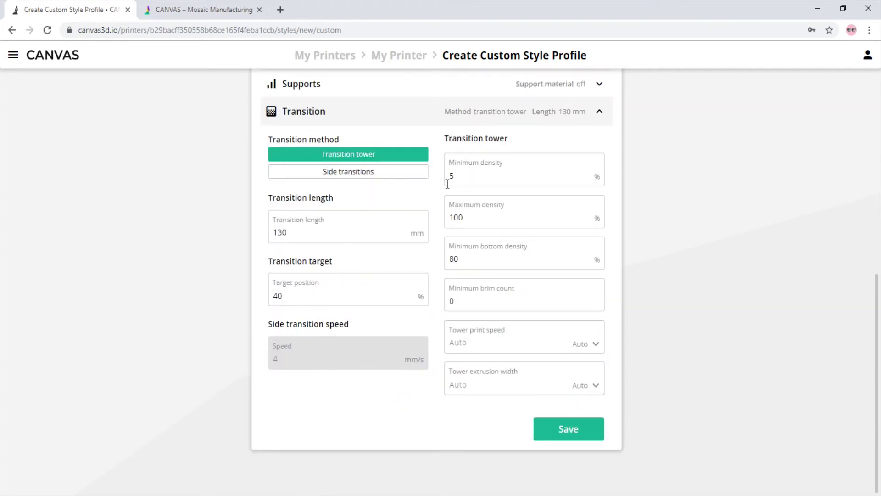
{"action": "left_click", "coordinate": [434, 121]}
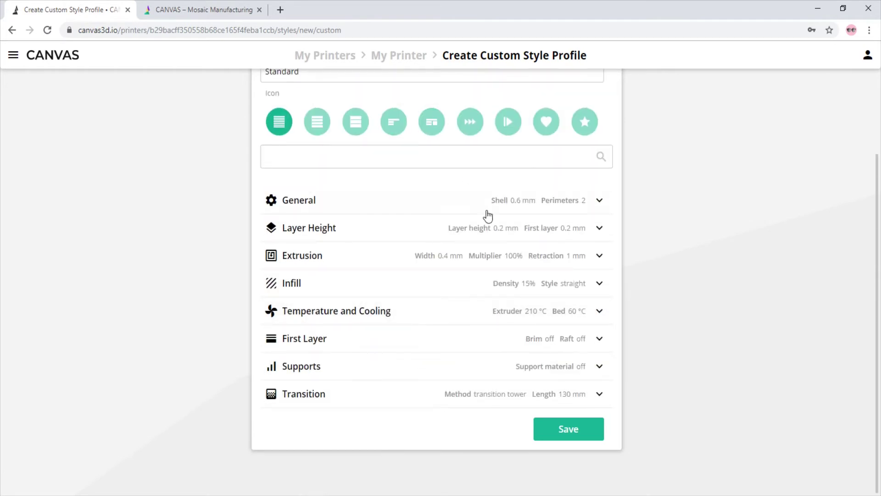
{"action": "left_click", "coordinate": [549, 426]}
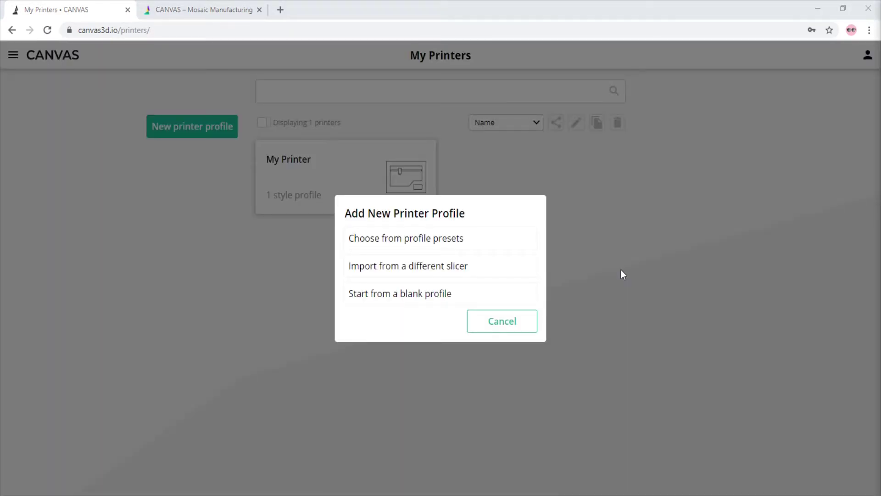
- Import a printer profile from a different slicer using the file My Slicer Settings.fff
{"action": "left_click", "coordinate": [451, 267]}
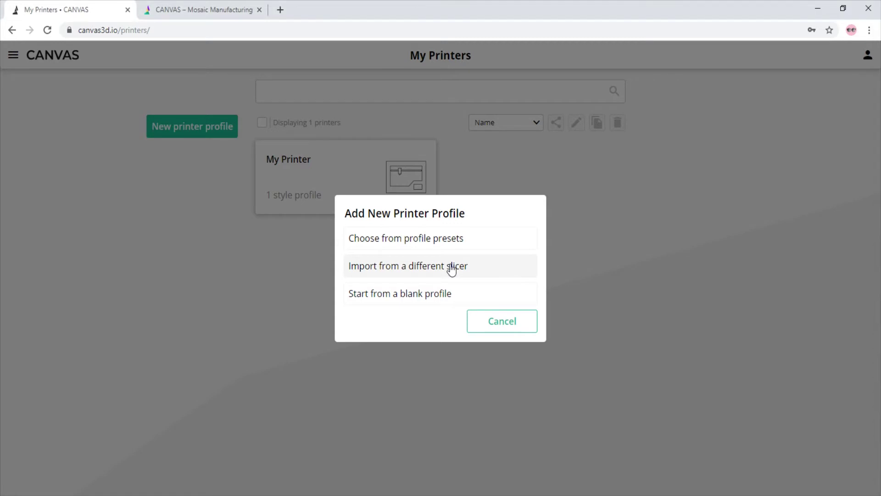
{"action": "left_click", "coordinate": [396, 228]}
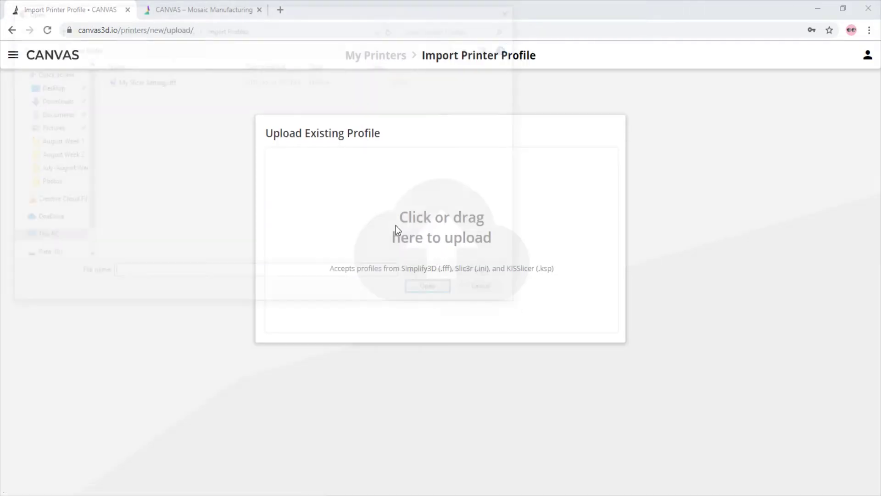
{"action": "left_click", "coordinate": [159, 80]}
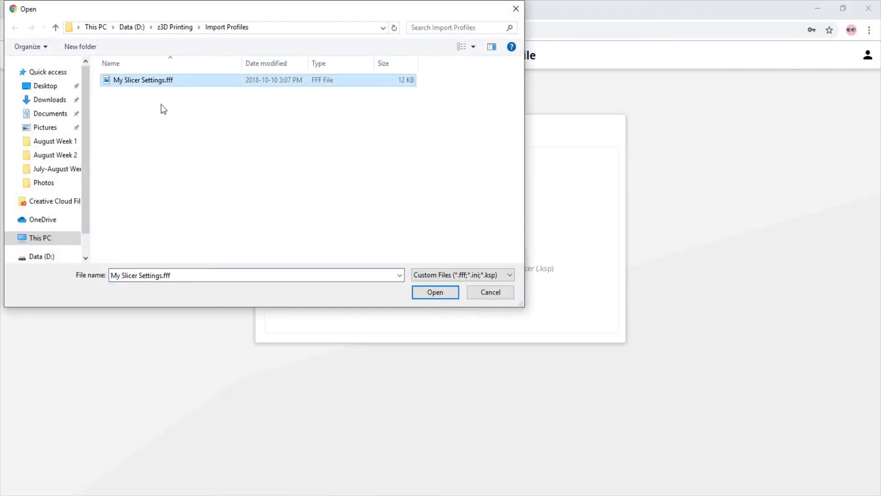
{"action": "left_click", "coordinate": [426, 297]}
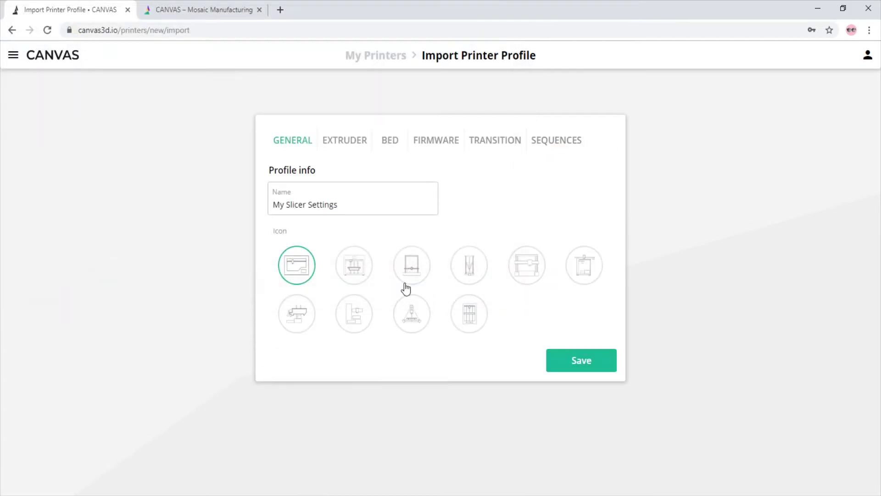
- Review the imported printer profile's Extruder, Bed, Firmware, Transition and Sequences settings
{"action": "left_click", "coordinate": [352, 143]}
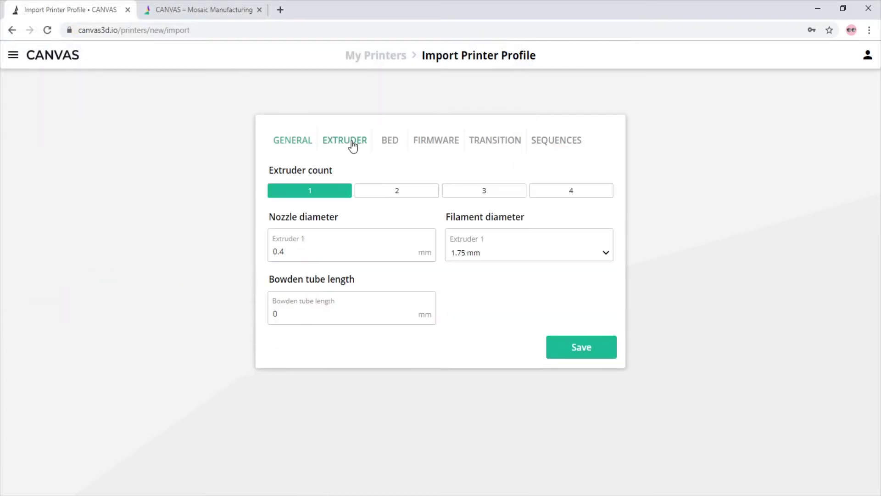
{"action": "left_click", "coordinate": [396, 144]}
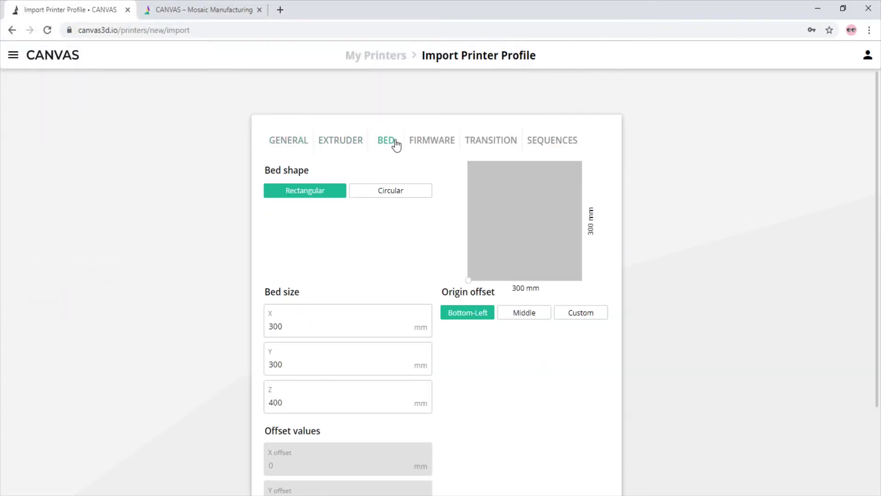
{"action": "left_click", "coordinate": [431, 144]}
{"action": "left_click", "coordinate": [478, 146]}
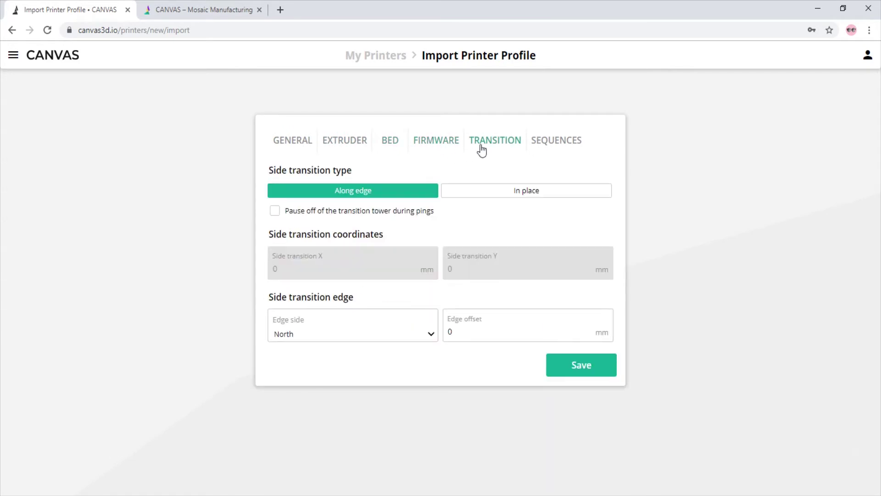
{"action": "left_click", "coordinate": [551, 153]}
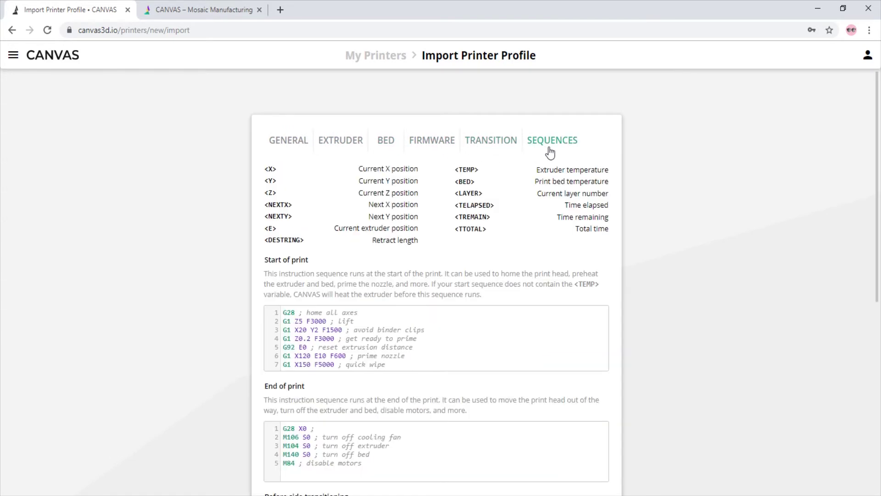
{"action": "scroll", "coordinate": [619, 349], "scroll_direction": "down", "scroll_amount": 6}
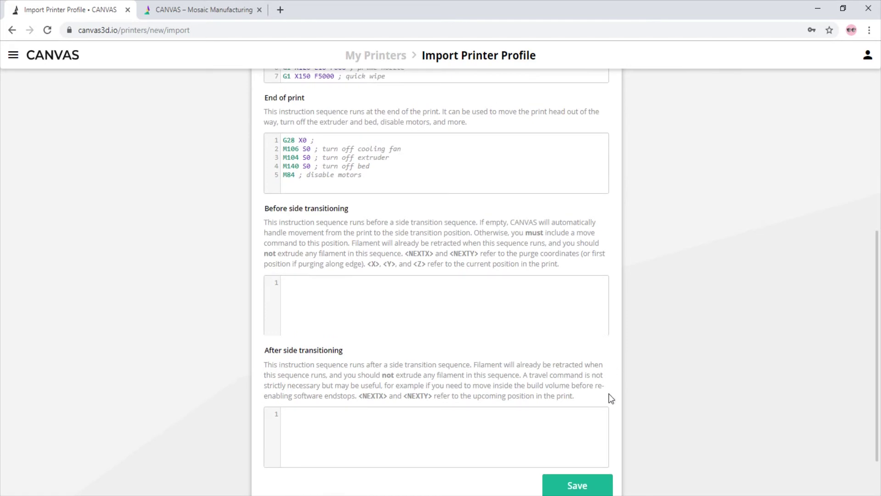
- Save the imported printer profile and import its Fast, Medium and High style profiles
{"action": "left_click", "coordinate": [577, 487]}
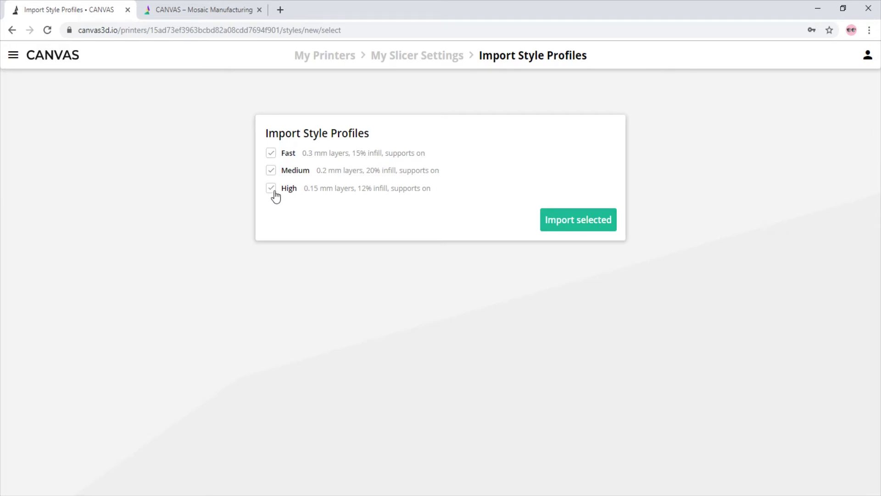
{"action": "left_click", "coordinate": [550, 224]}
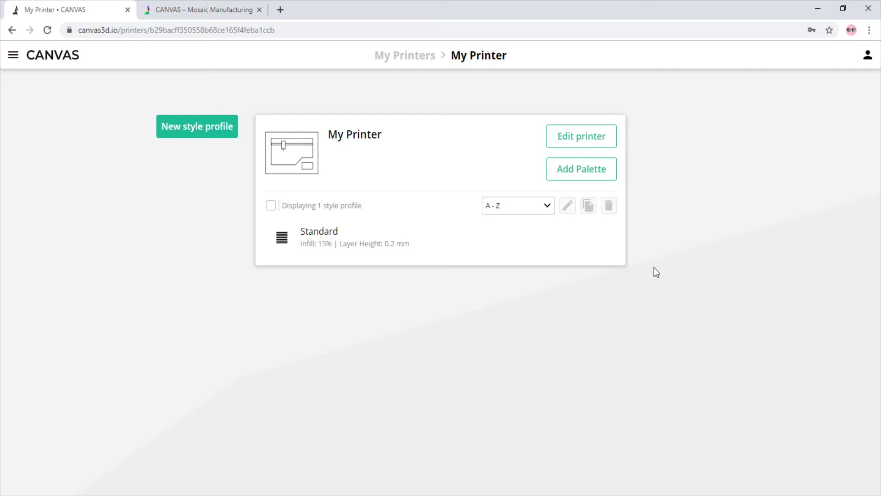
- Add a Palette 2 to My Printer with connection mode Accessory (without CANVAS Hub) and save it
{"action": "left_click", "coordinate": [601, 175]}
{"action": "left_click", "coordinate": [328, 230]}
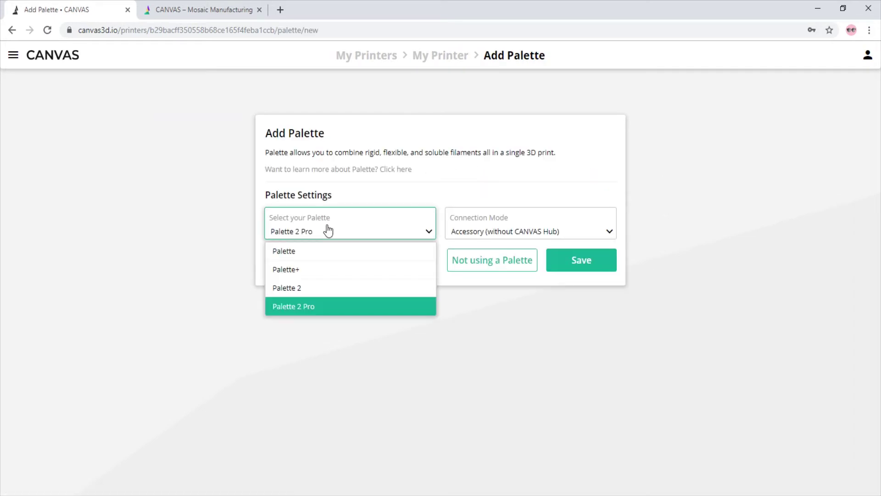
{"action": "left_click", "coordinate": [294, 288]}
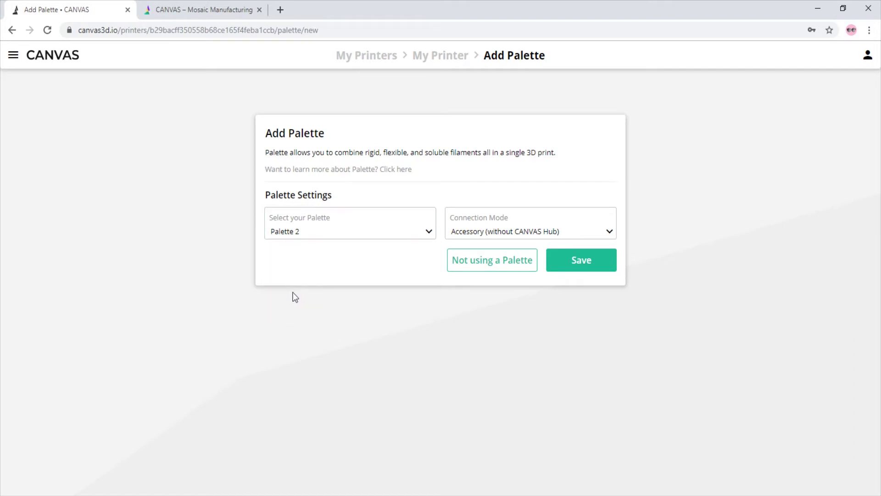
{"action": "left_click", "coordinate": [464, 232]}
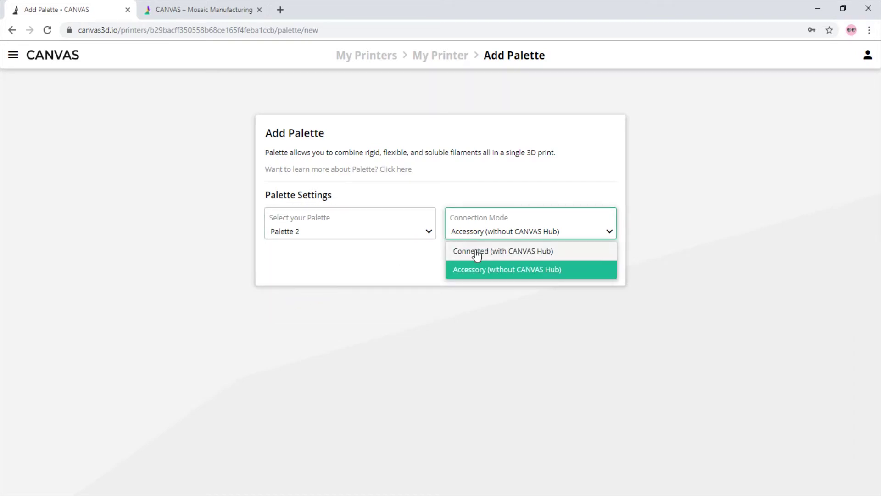
{"action": "left_click", "coordinate": [473, 271]}
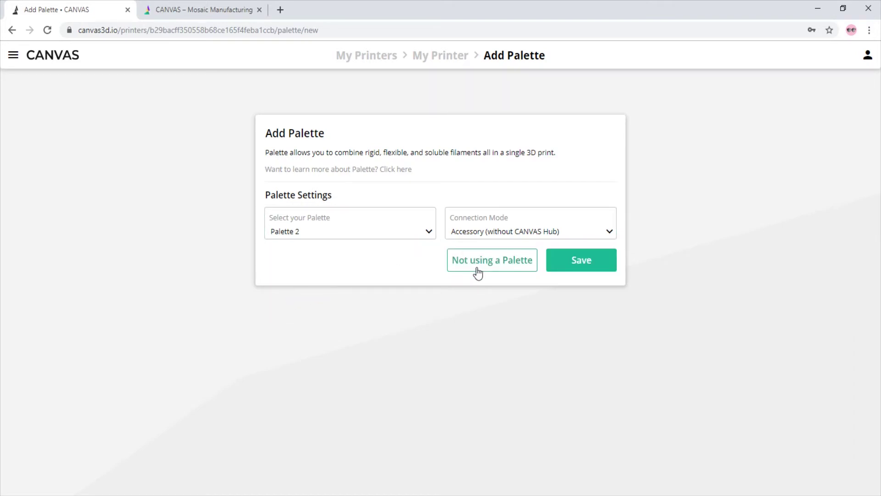
{"action": "left_click", "coordinate": [550, 265]}
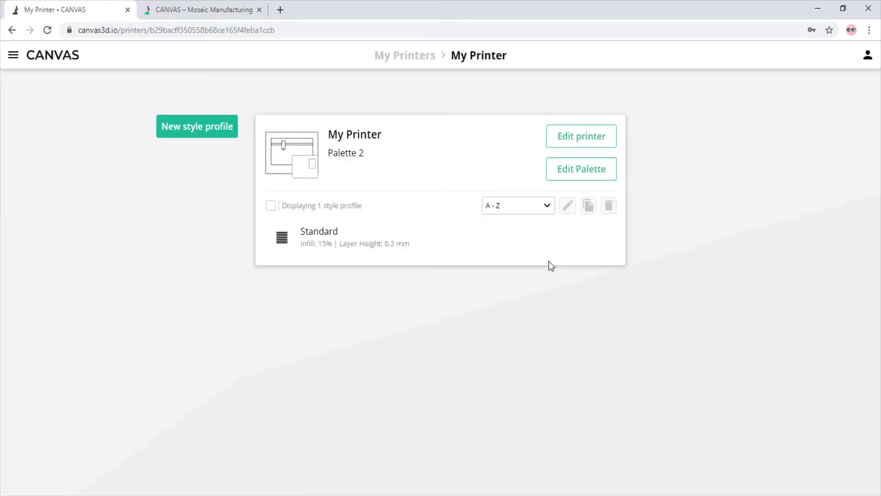
- Create a new project from My Projects and start adding models to it
{"action": "left_click", "coordinate": [57, 59]}
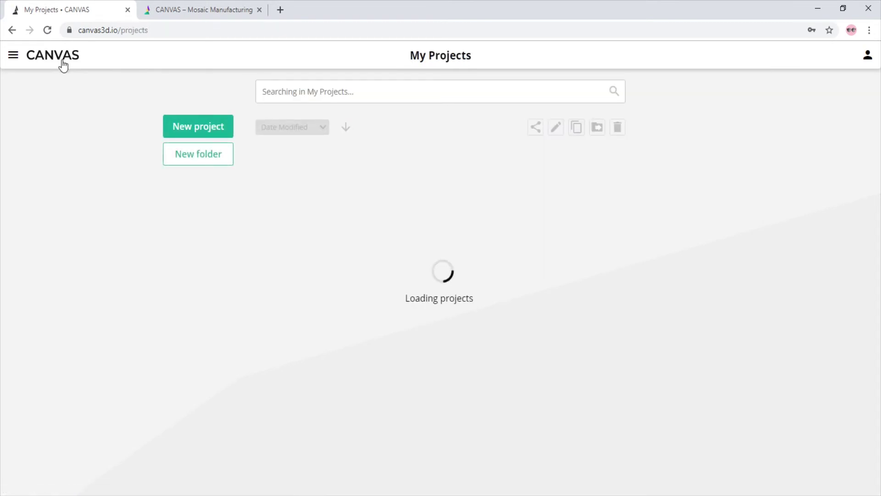
{"action": "left_click", "coordinate": [199, 127]}
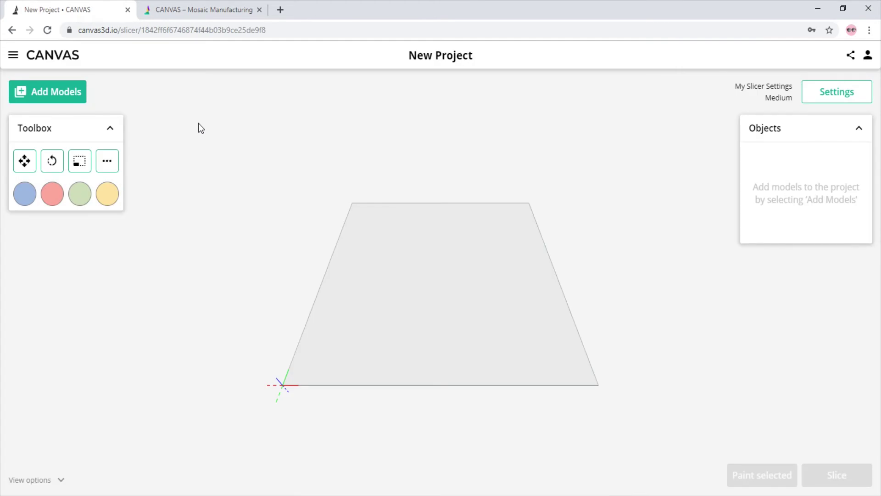
{"action": "left_click", "coordinate": [76, 102]}
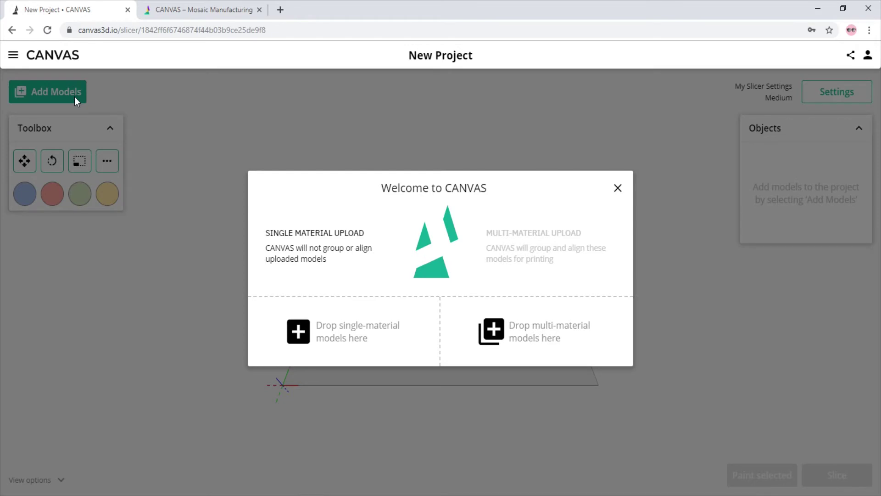
- Upload MosaicSpiral_1.stl, MosaicSpiral_2.stl and MosaicSpiral_3.stl from the Mosaic folder in z3D Printing on drive D as multi-material models
{"action": "left_click", "coordinate": [508, 321]}
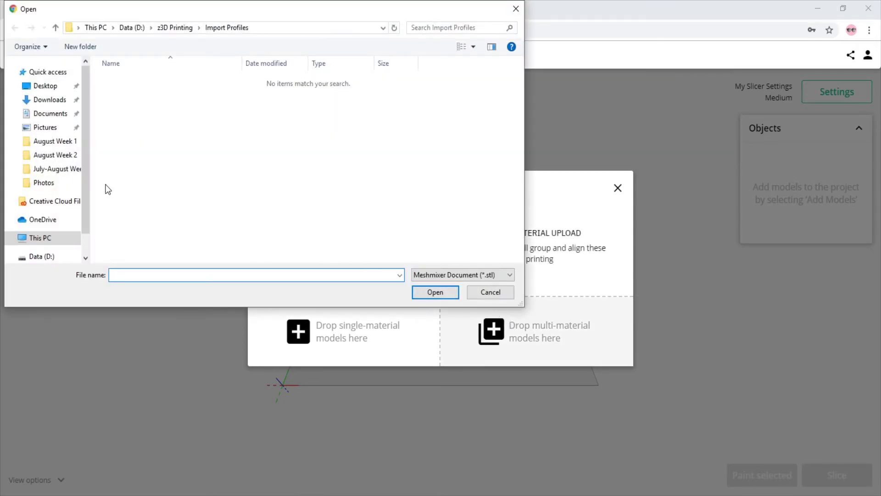
{"action": "scroll", "coordinate": [55, 222], "scroll_direction": "down", "scroll_amount": 1}
{"action": "left_click", "coordinate": [50, 234]}
{"action": "scroll", "coordinate": [152, 230], "scroll_direction": "down", "scroll_amount": 10}
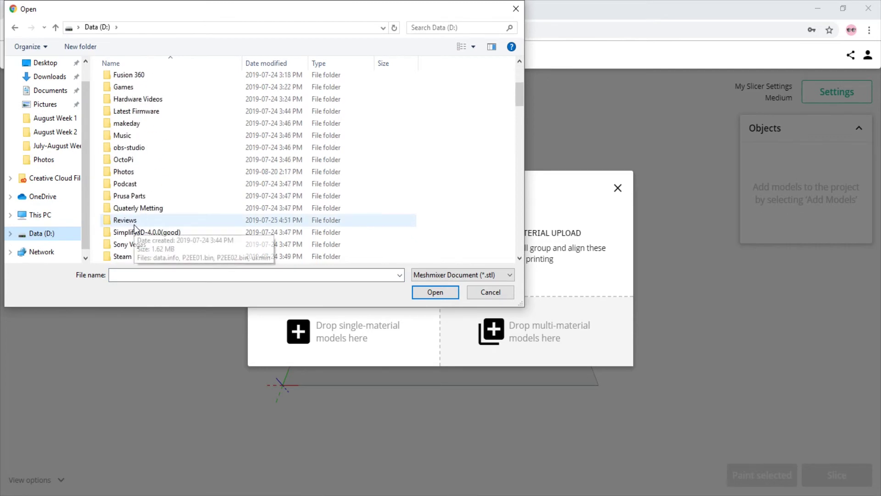
{"action": "double_click", "coordinate": [139, 199]}
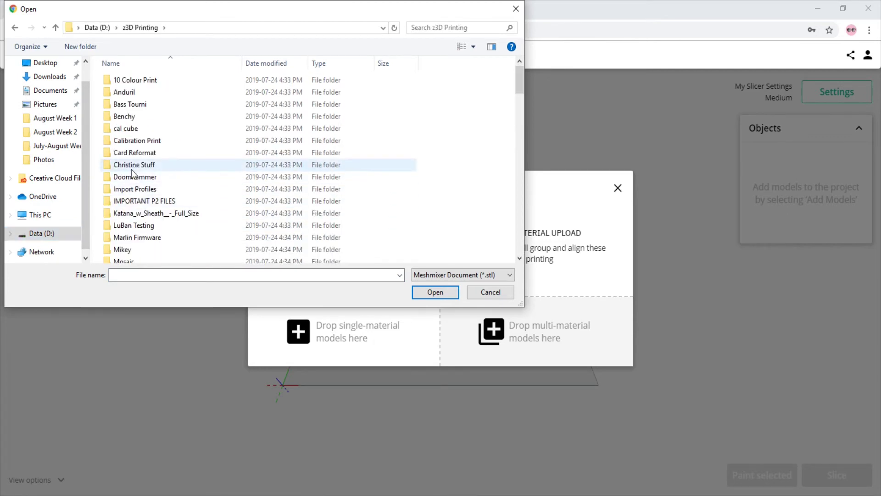
{"action": "scroll", "coordinate": [139, 202], "scroll_direction": "down", "scroll_amount": 2}
{"action": "double_click", "coordinate": [135, 201]}
{"action": "left_click", "coordinate": [147, 128]}
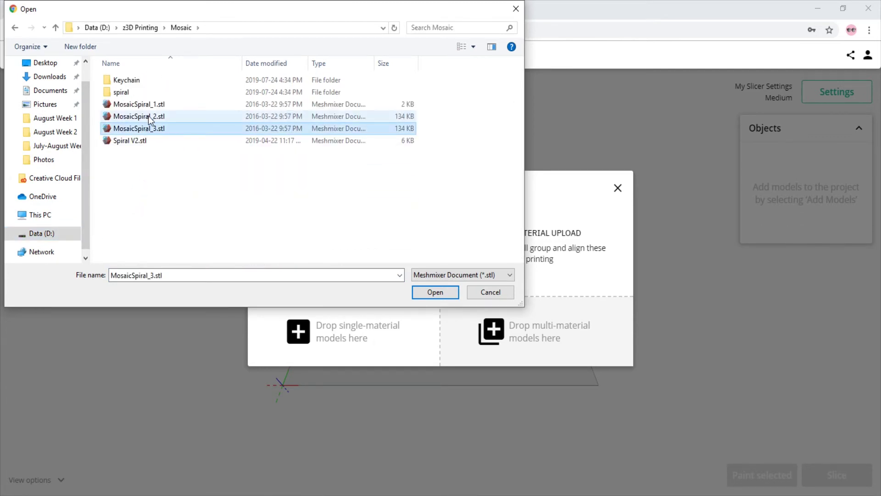
{"action": "left_click", "coordinate": [150, 109], "text": "shift"}
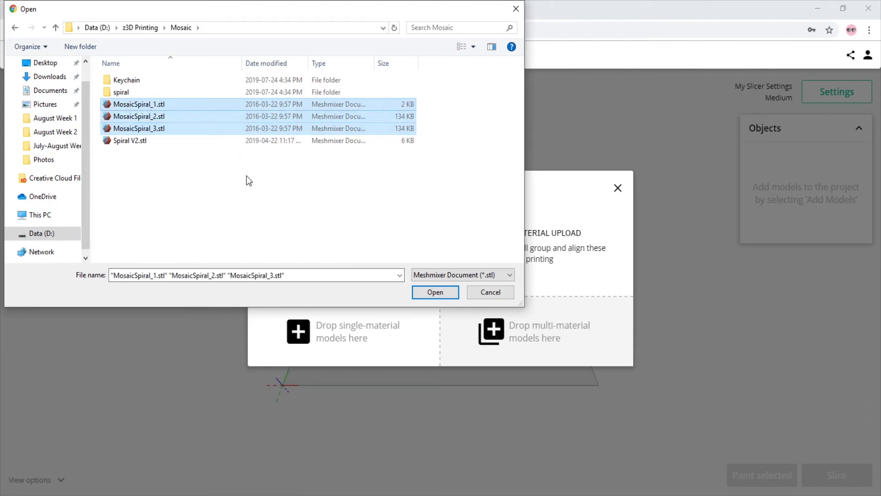
{"action": "left_click", "coordinate": [428, 290]}
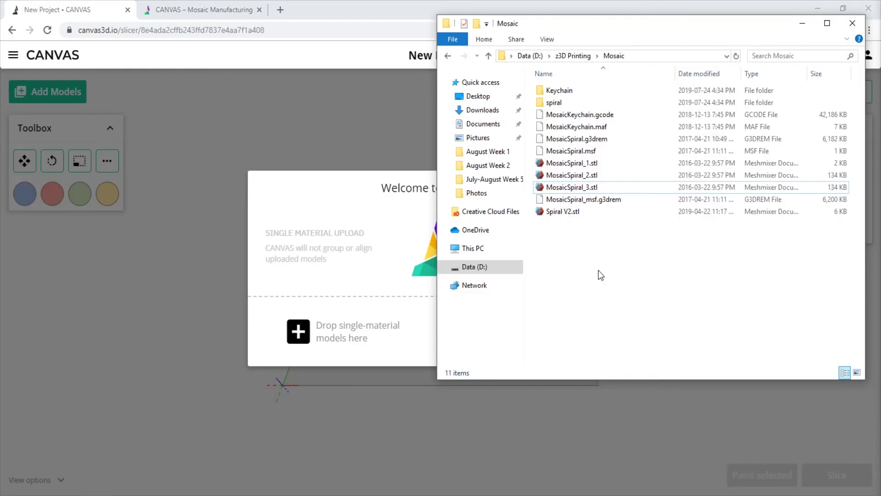
- Drop MosaicSpiral_1.stl, MosaicSpiral_2.stl and MosaicSpiral_3.stl from the Mosaic folder window into the new project
{"action": "left_click", "coordinate": [594, 185]}
{"action": "left_click", "coordinate": [595, 165], "text": "shift"}
{"action": "left_click_drag", "start_coordinate": [595, 170], "coordinate": [623, 442]}
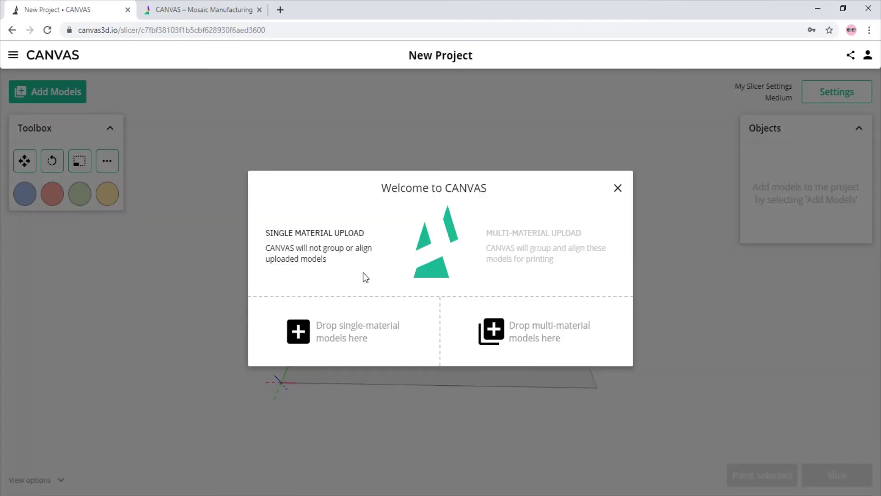
- Upload MosaicSpiral_1.stl, MosaicSpiral_2.stl and MosaicSpiral_3.stl to the project as single-material models
{"action": "left_click", "coordinate": [357, 331]}
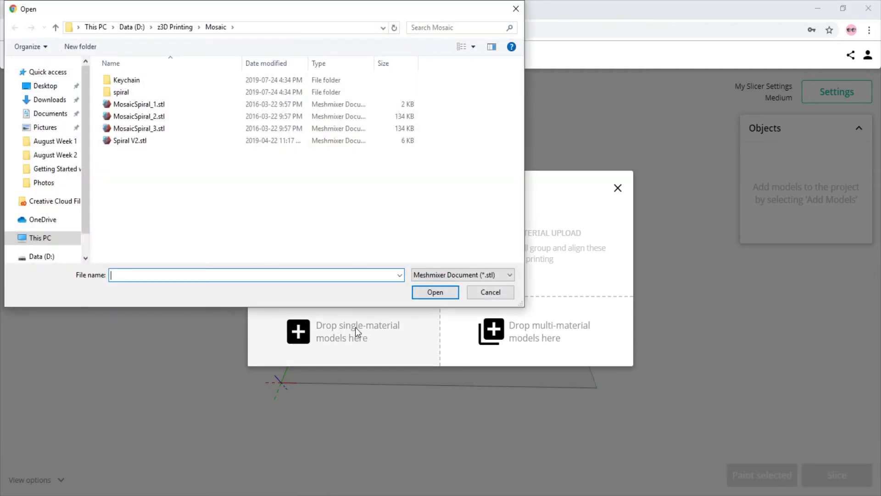
{"action": "left_click", "coordinate": [165, 131]}
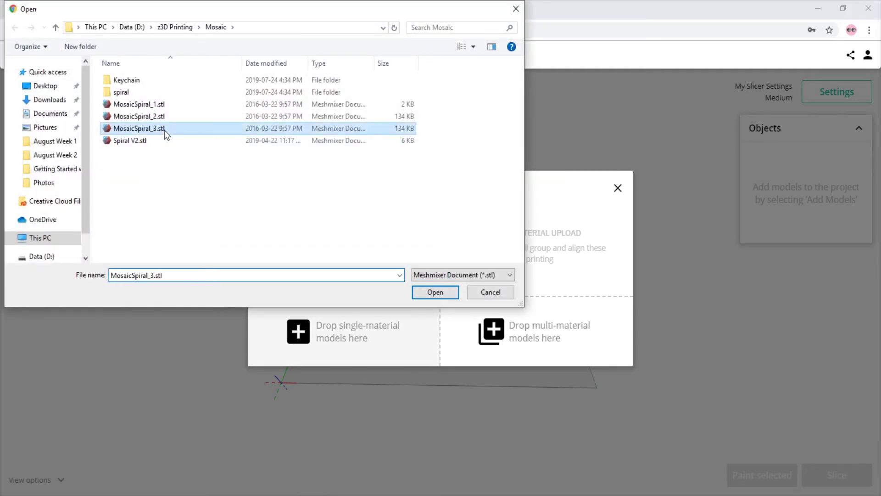
{"action": "left_click", "coordinate": [161, 104], "text": "shift"}
{"action": "left_click", "coordinate": [436, 291]}
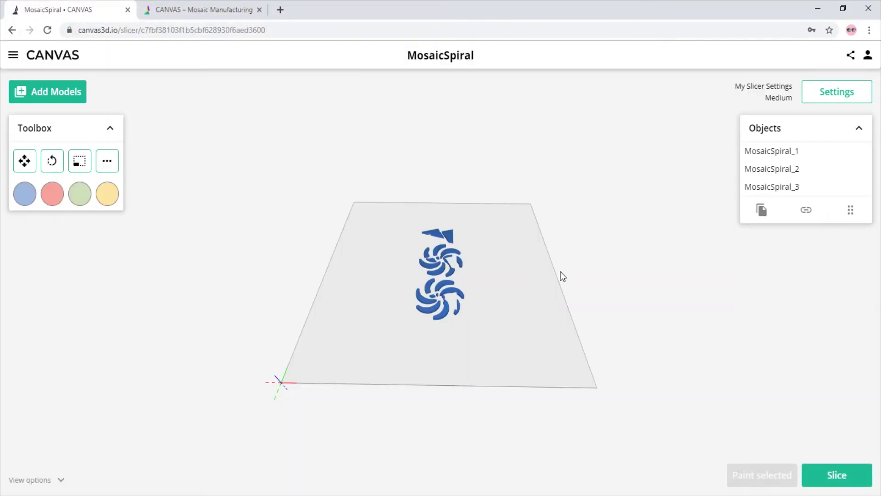
- Align MosaicSpiral_1, MosaicSpiral_2 and MosaicSpiral_3 into one combined group on the bed
{"action": "left_click", "coordinate": [781, 153]}
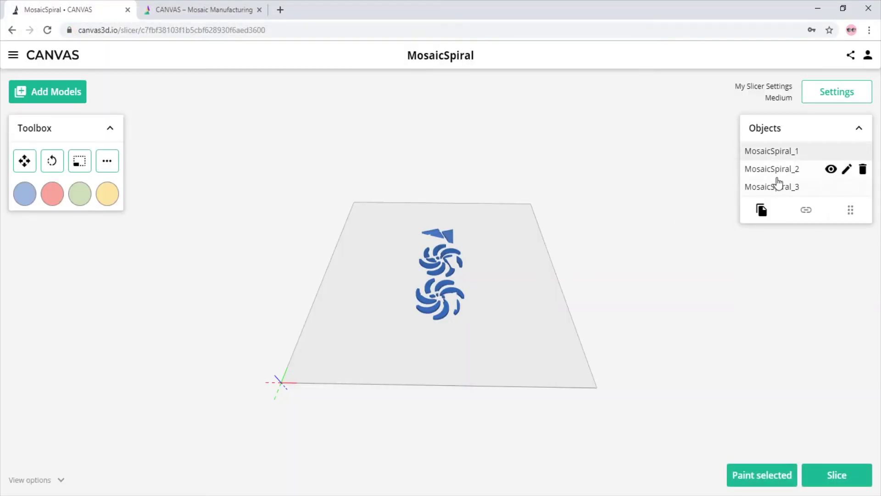
{"action": "left_click", "coordinate": [778, 186], "text": "shift"}
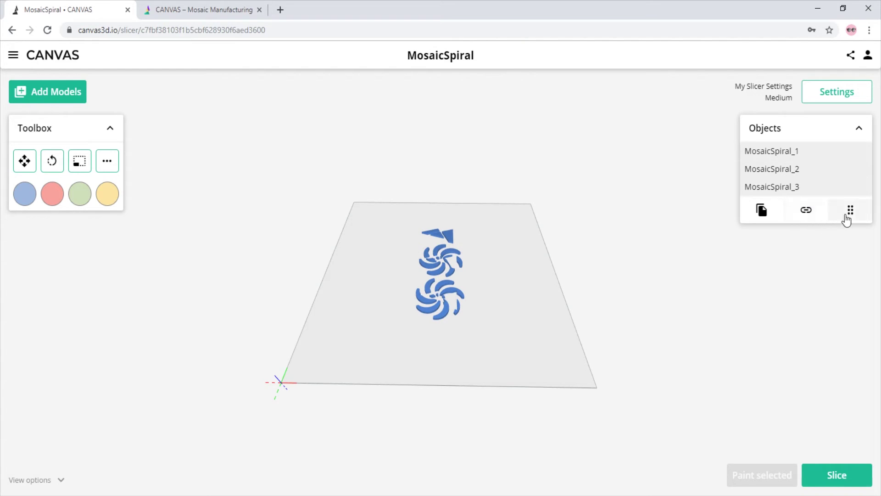
{"action": "left_click", "coordinate": [847, 214]}
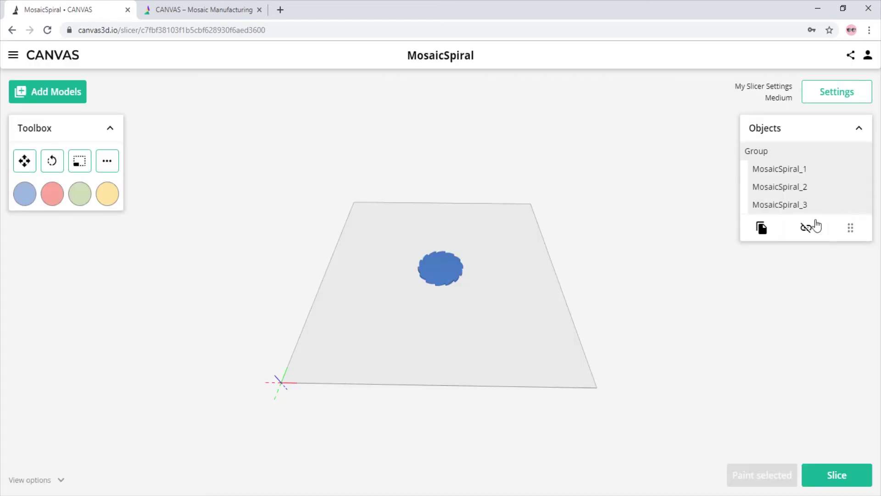
{"action": "left_click", "coordinate": [438, 282]}
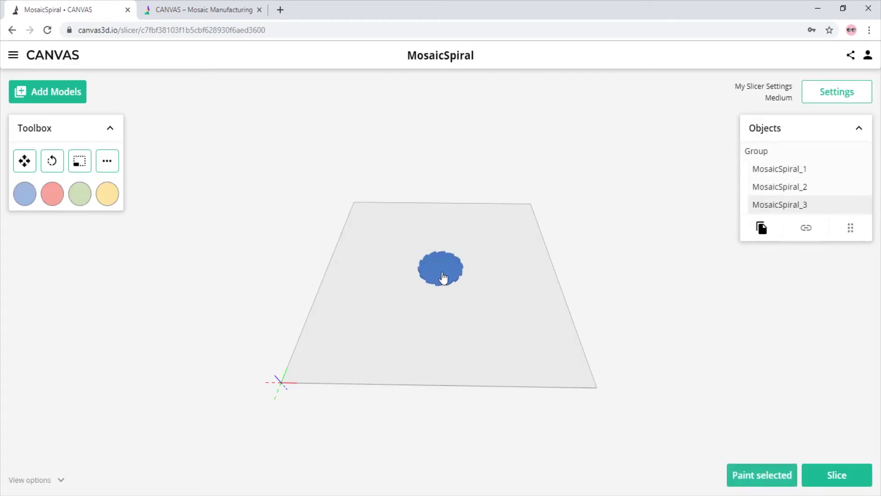
{"action": "left_click", "coordinate": [473, 293]}
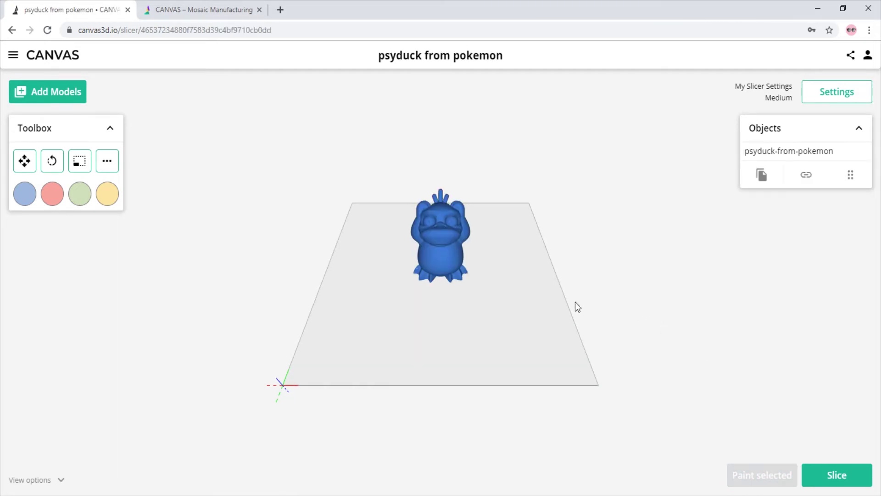
- Open the psyduck-from-pokemon model for painting and brush yellow (material 4) onto its belly with the sphere brush
{"action": "key", "text": "ctrl+a"}
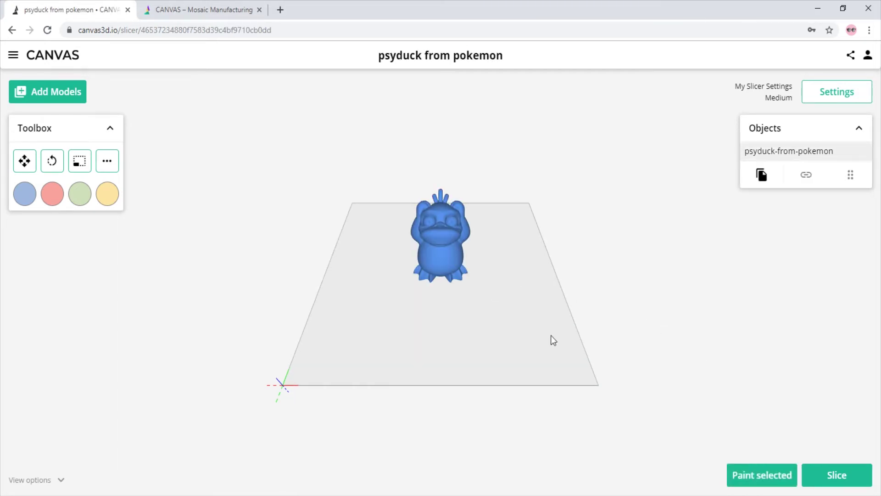
{"action": "left_click", "coordinate": [748, 473]}
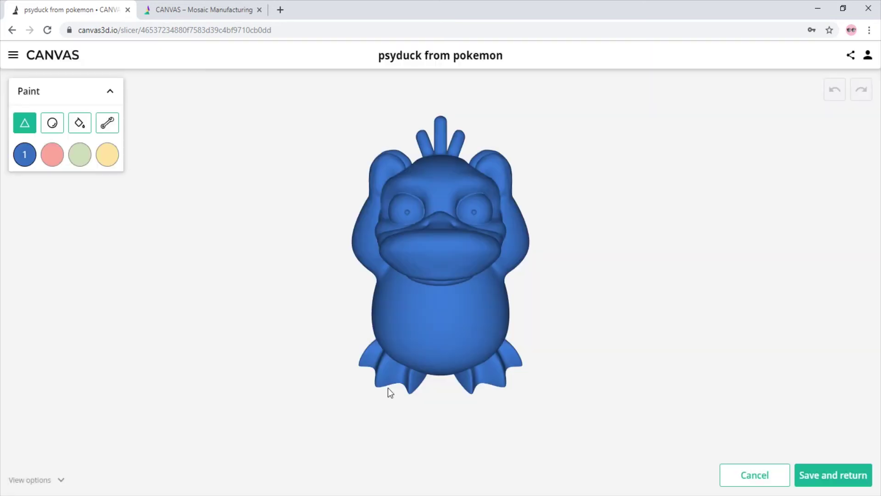
{"action": "left_click", "coordinate": [108, 161]}
{"action": "left_click", "coordinate": [53, 123]}
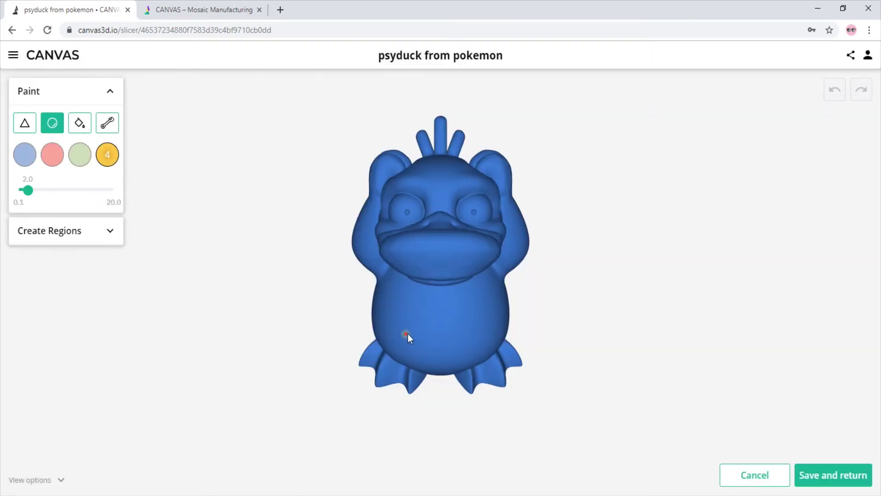
{"action": "mouse_move", "coordinate": [470, 308]}
{"action": "left_mouse_down"}
{"action": "mouse_move", "coordinate": [403, 313]}
{"action": "mouse_move", "coordinate": [473, 314]}
{"action": "mouse_move", "coordinate": [410, 337]}
{"action": "mouse_move", "coordinate": [445, 337]}
{"action": "left_mouse_up"}
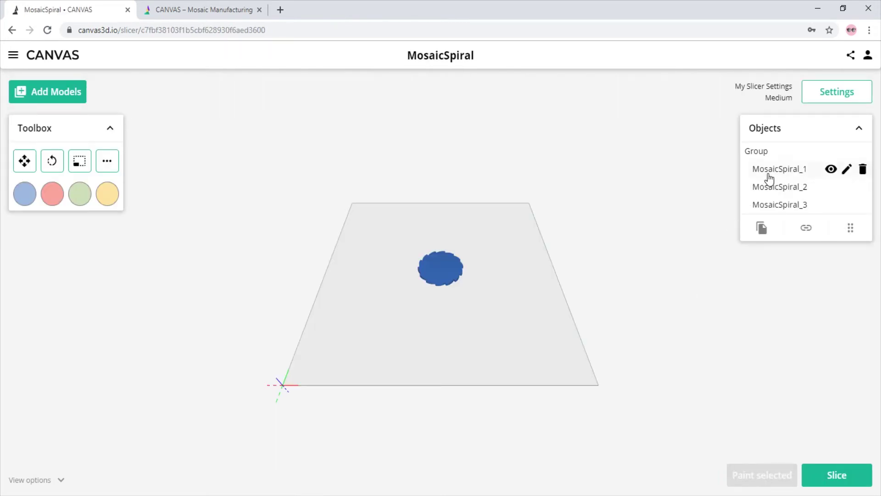
- Rename the MosaicSpiral_1 object in the group as MosaicSpiral
{"action": "left_click", "coordinate": [790, 174]}
{"action": "left_click", "coordinate": [847, 169]}
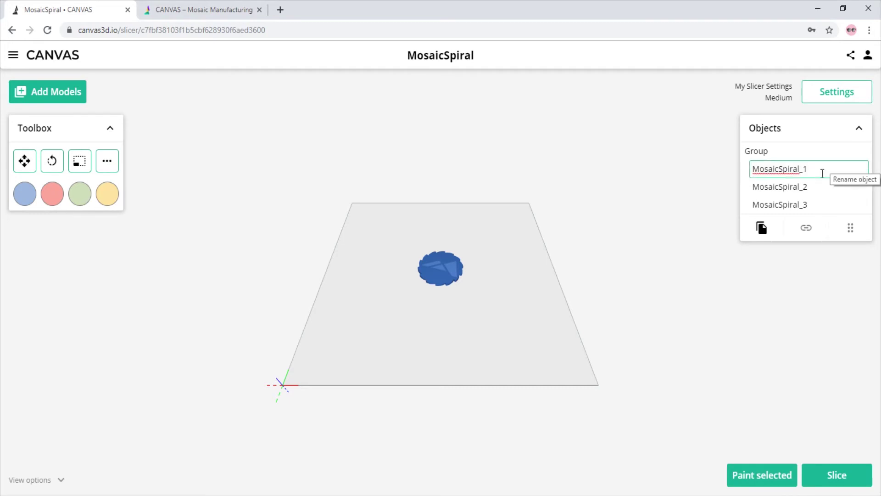
{"action": "key", "text": "BackSpace"}
{"action": "key", "text": "BackSpace"}
{"action": "key", "text": "Return"}
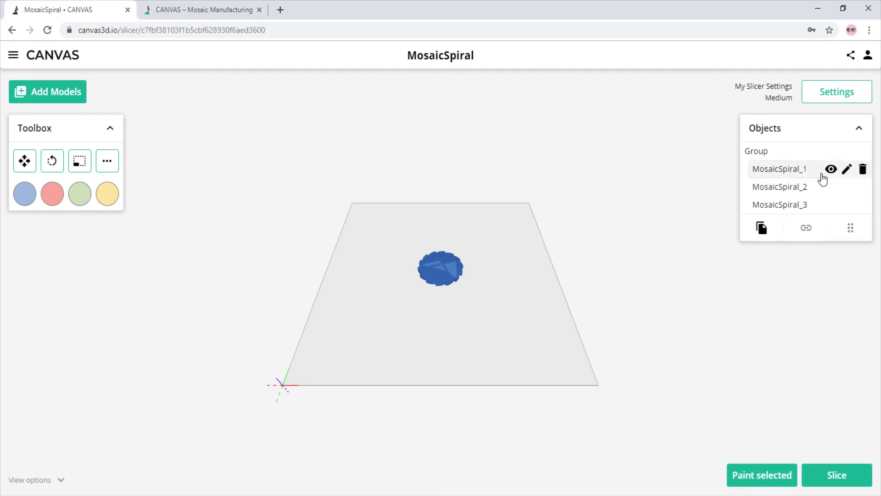
{"action": "left_click", "coordinate": [787, 280]}
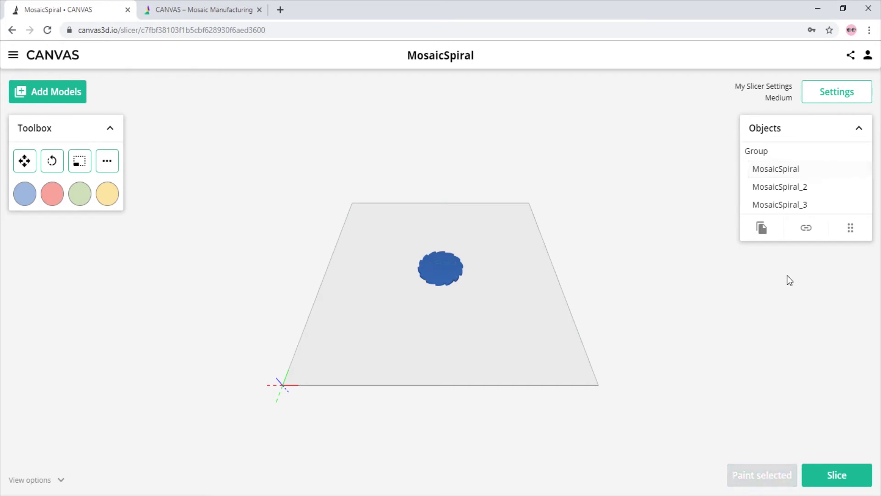
- Rename the project as My Project in its project settings and save
{"action": "left_click", "coordinate": [809, 99]}
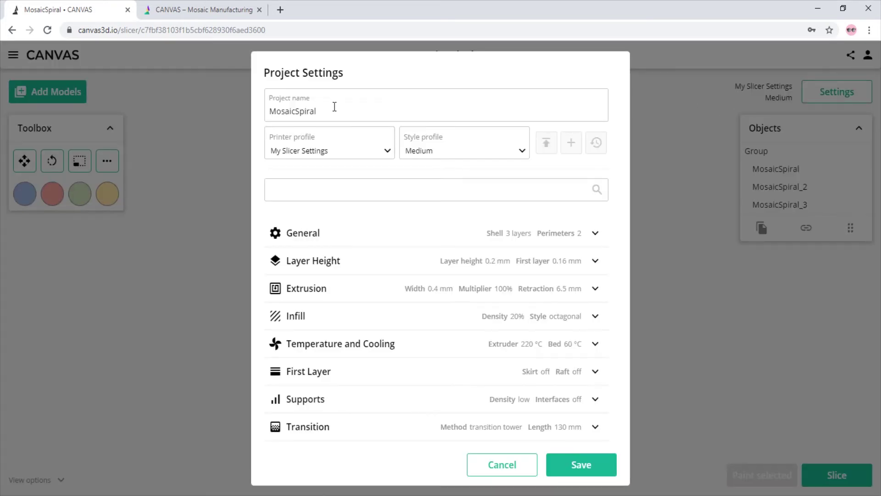
{"action": "double_click", "coordinate": [319, 110]}
{"action": "type", "text": "My Project"}
{"action": "left_click", "coordinate": [565, 463]}
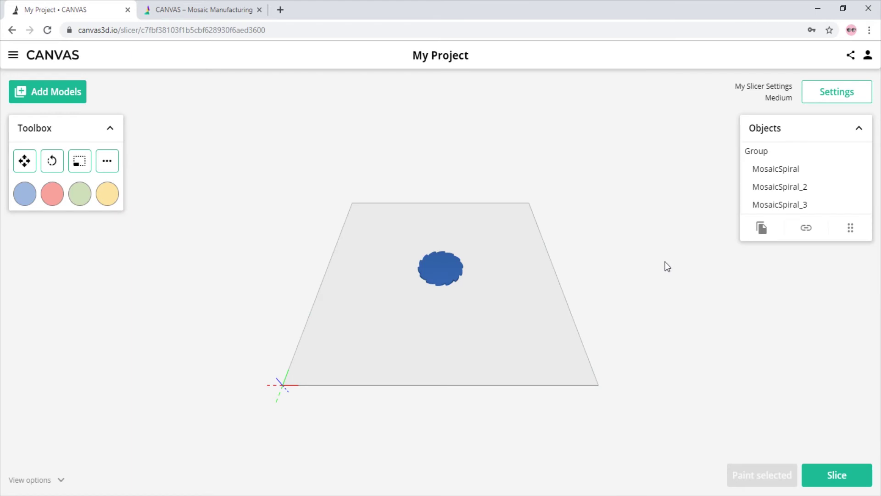
- Hide and show again the MosaicSpiral and MosaicSpiral_2 objects in turn, and clear the selection
{"action": "left_click", "coordinate": [781, 171]}
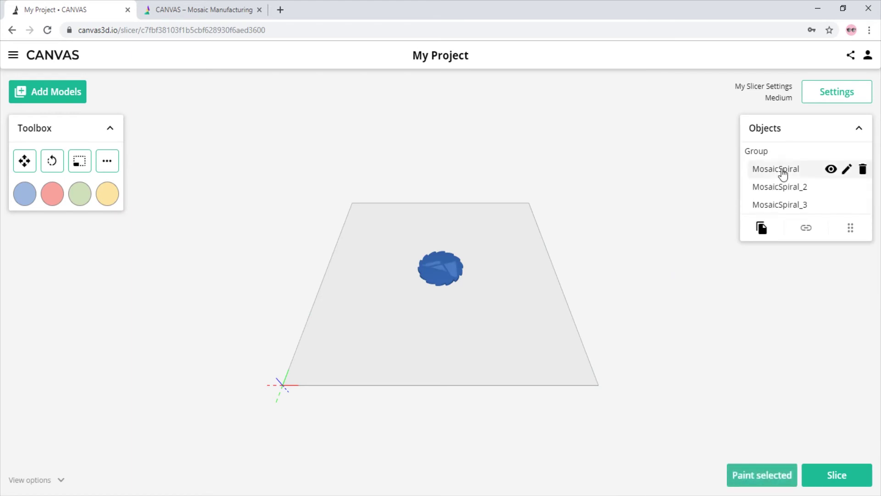
{"action": "left_click", "coordinate": [831, 170]}
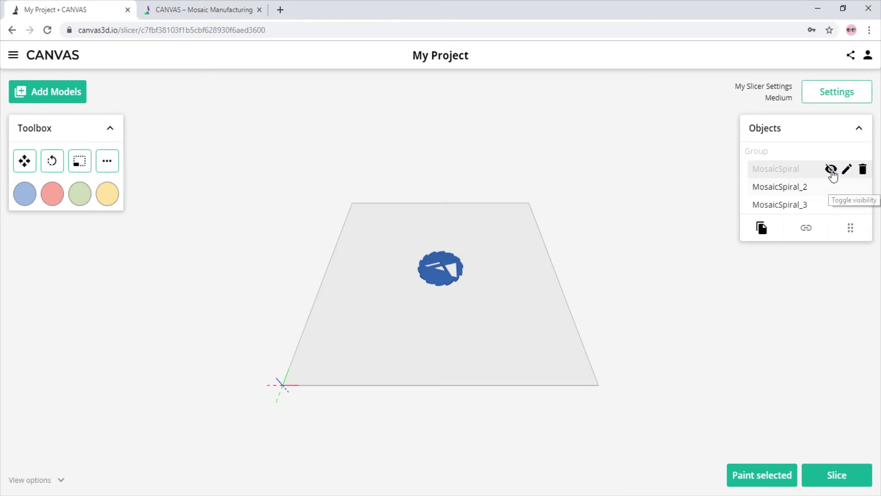
{"action": "left_click", "coordinate": [831, 188]}
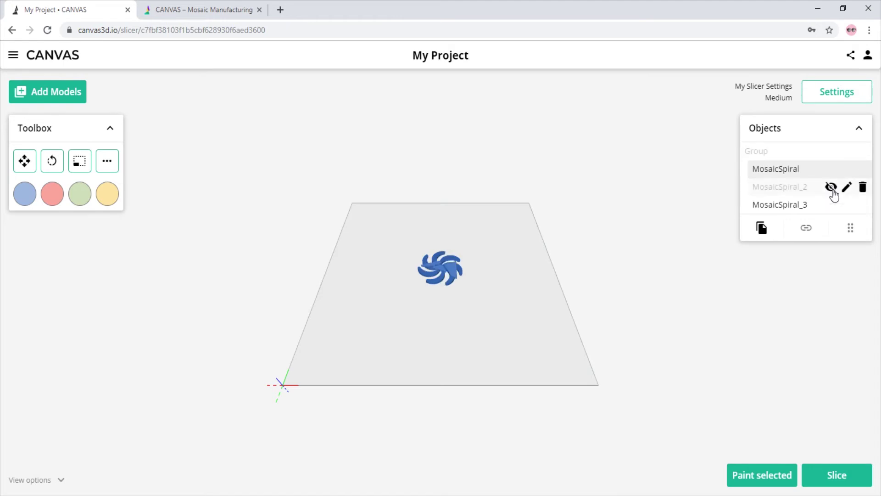
{"action": "left_click", "coordinate": [831, 187]}
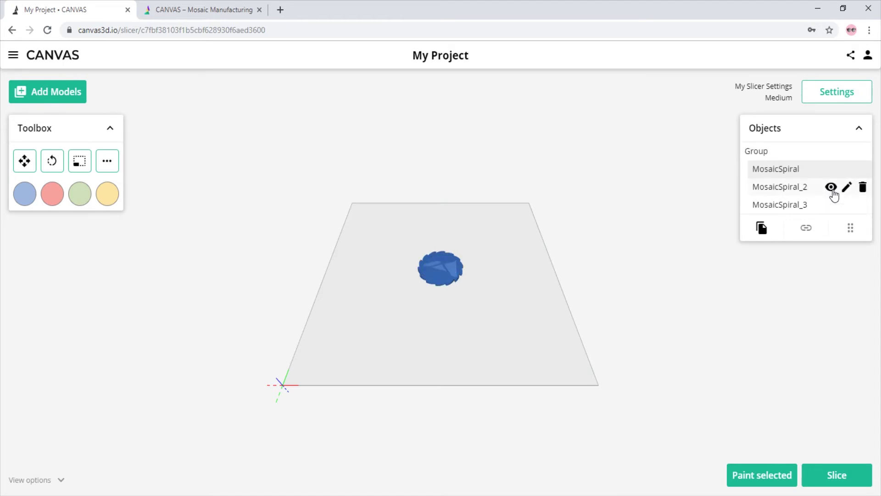
{"action": "left_click", "coordinate": [699, 260]}
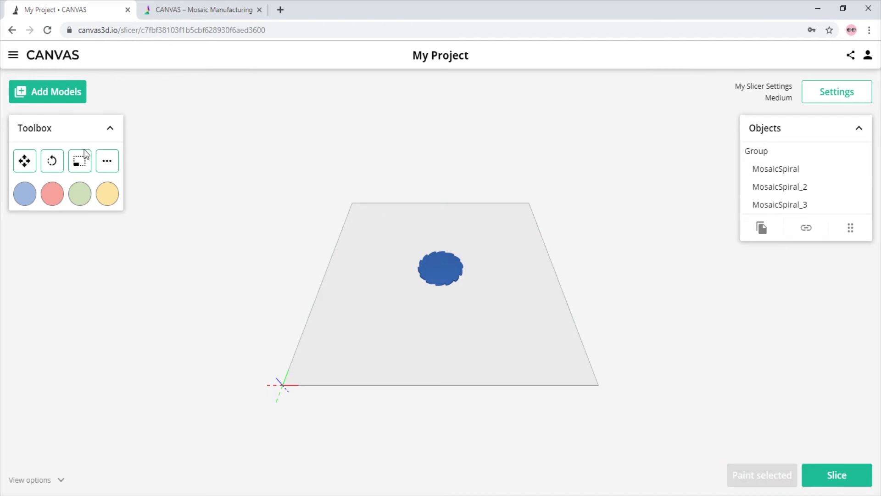
- Rotate the spiral group about the X and Y axes and reset its rotation
{"action": "left_click", "coordinate": [59, 160]}
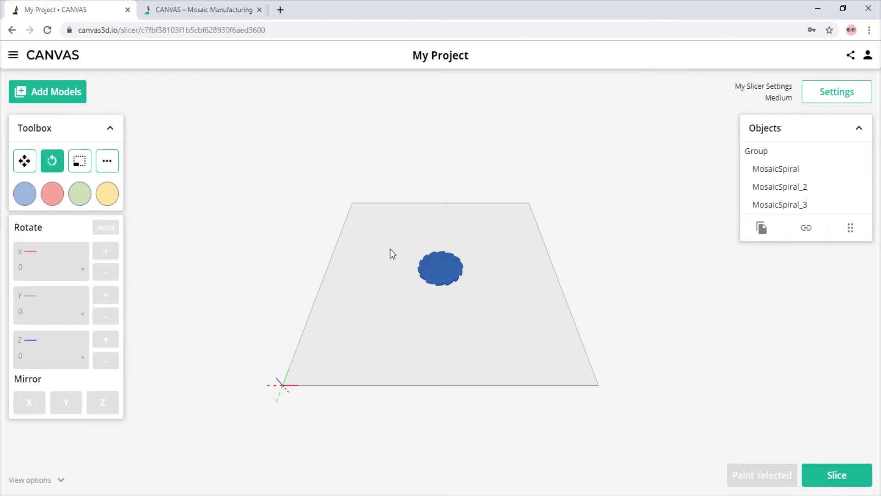
{"action": "left_click", "coordinate": [443, 265]}
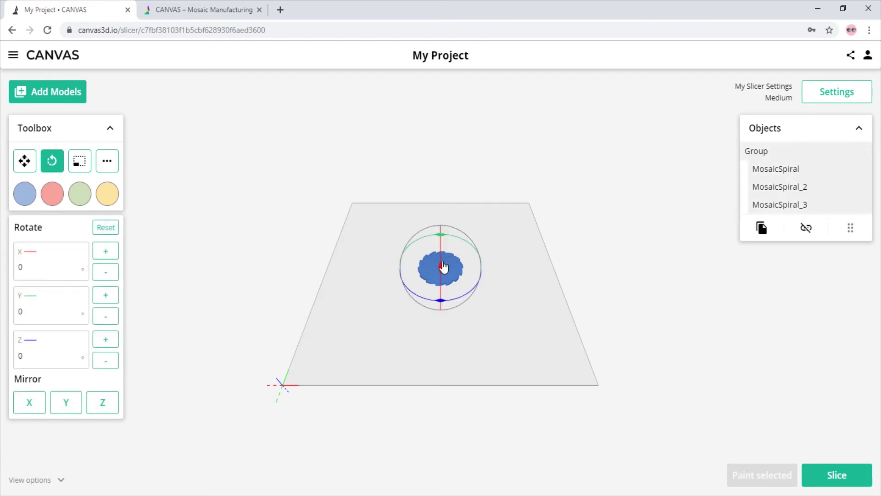
{"action": "left_click", "coordinate": [111, 255]}
{"action": "left_click", "coordinate": [112, 256]}
{"action": "left_click", "coordinate": [107, 301]}
{"action": "left_click", "coordinate": [108, 303]}
{"action": "left_click", "coordinate": [110, 237]}
- Scale the spiral group uniformly to 65.916 mm in X, and enlarge it further freehand, mainly along X
{"action": "left_click", "coordinate": [80, 161]}
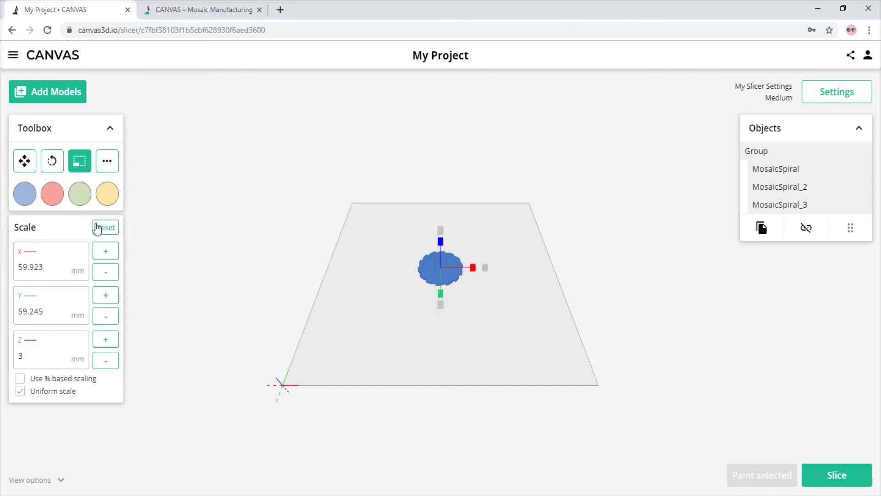
{"action": "left_click", "coordinate": [105, 250]}
{"action": "left_click", "coordinate": [105, 251]}
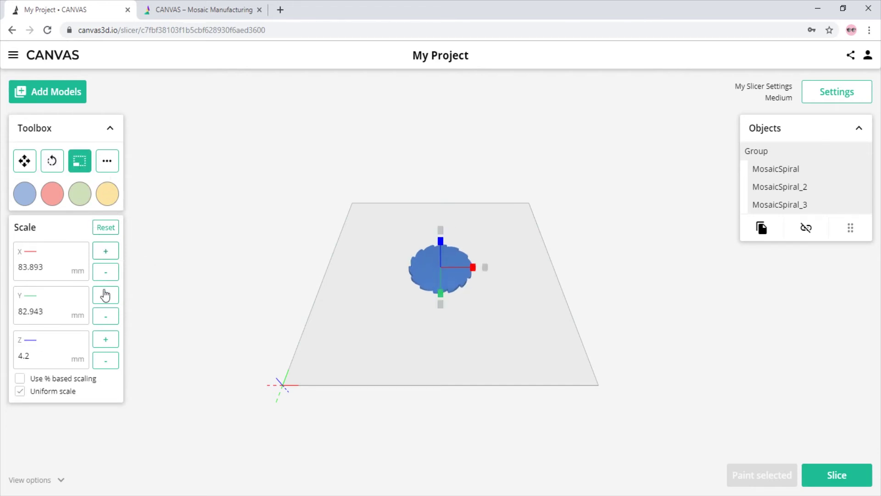
{"action": "left_click", "coordinate": [106, 275]}
{"action": "left_click", "coordinate": [105, 275]}
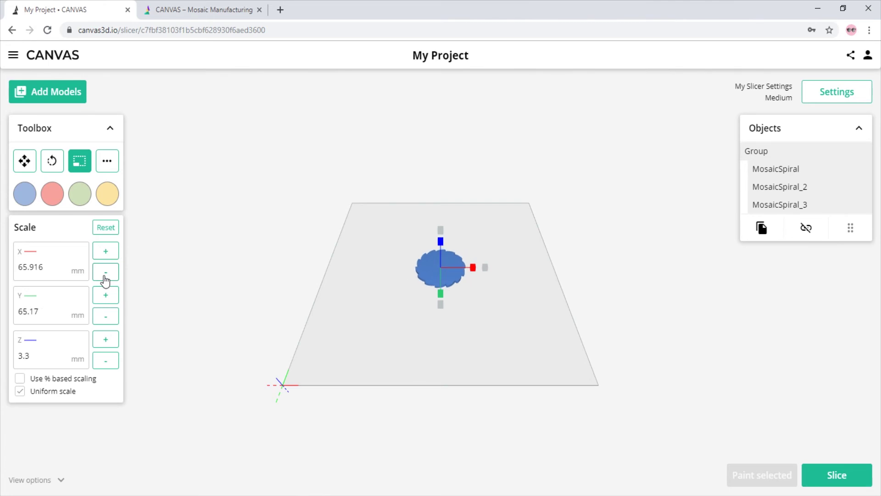
{"action": "left_click_drag", "start_coordinate": [473, 267], "coordinate": [498, 279]}
{"action": "left_click", "coordinate": [498, 279]}
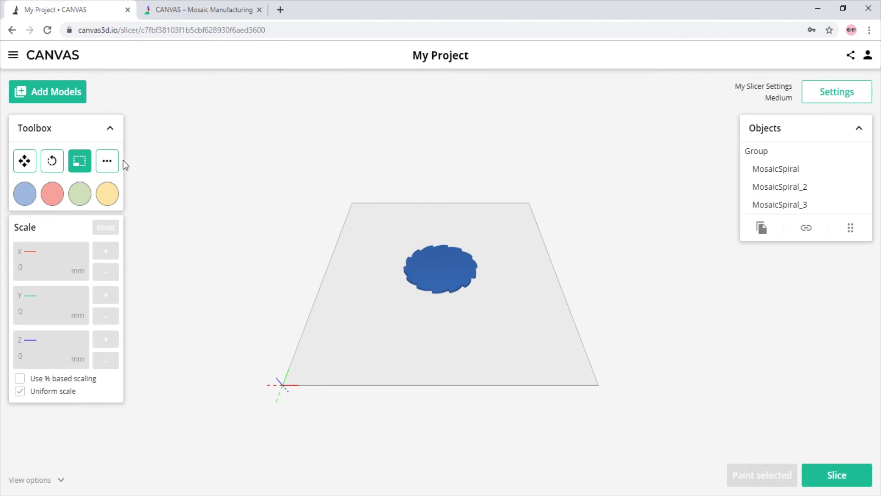
- Drop the models of the spiral group to the bed and clear the selection
{"action": "left_click", "coordinate": [108, 161]}
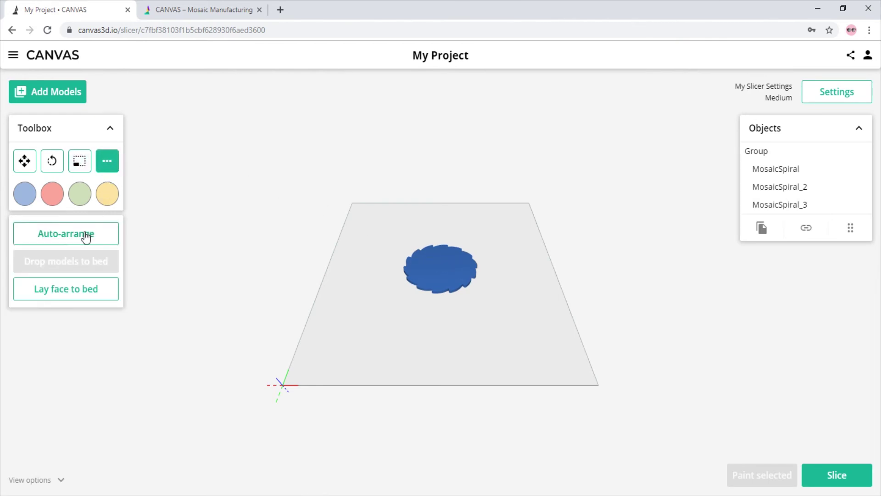
{"action": "left_click", "coordinate": [415, 280]}
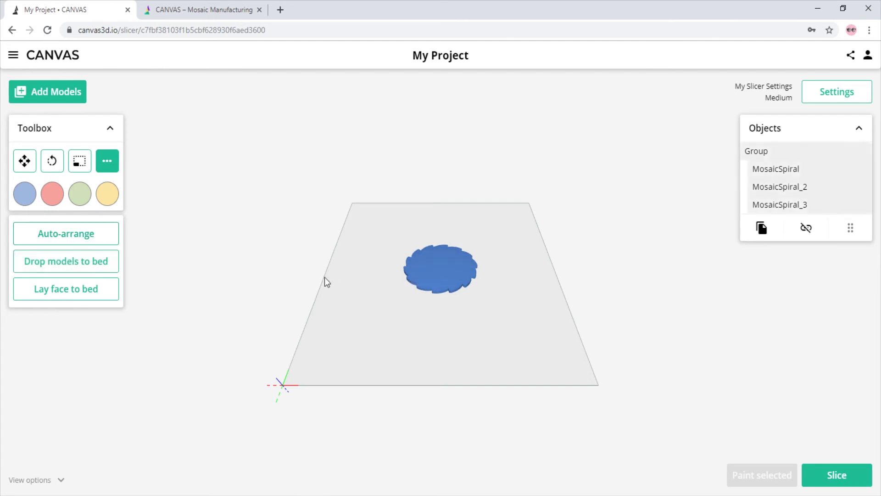
{"action": "left_click", "coordinate": [105, 271]}
{"action": "left_click", "coordinate": [183, 302]}
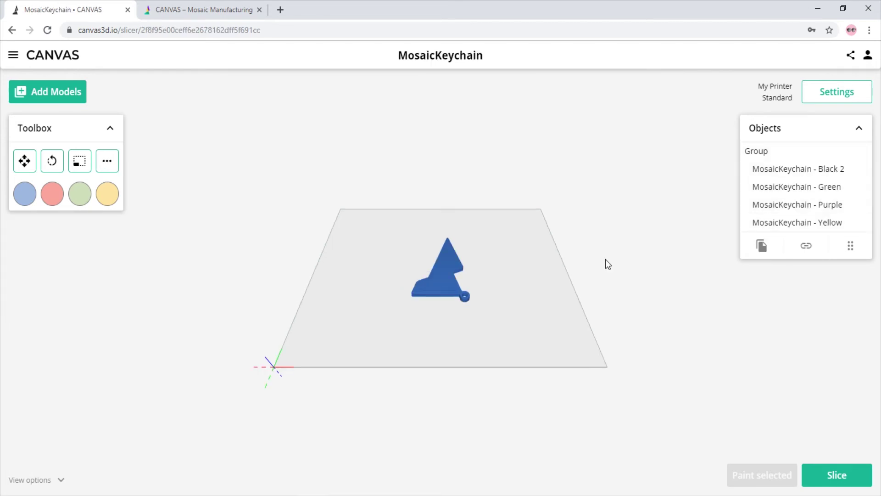
- In the MosaicKeychain project, set material 1's colour to black and material 2's to the custom dark green #295c2b
{"action": "left_click", "coordinate": [26, 201]}
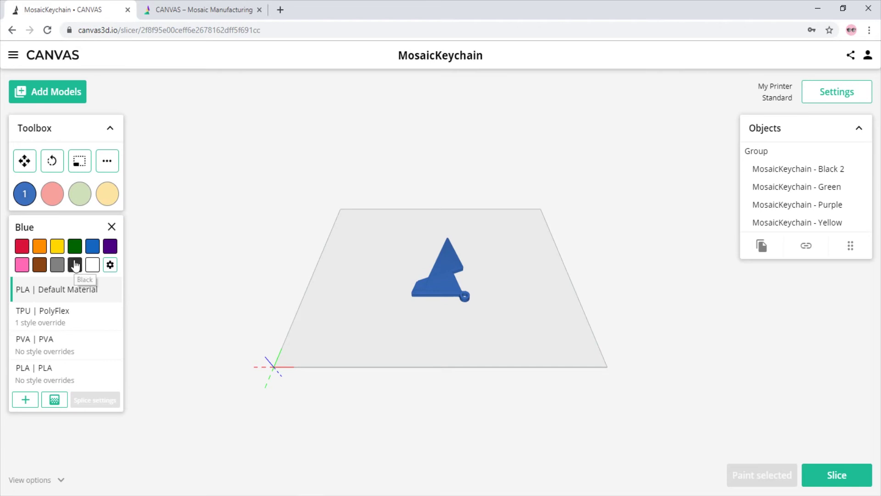
{"action": "left_click", "coordinate": [75, 265]}
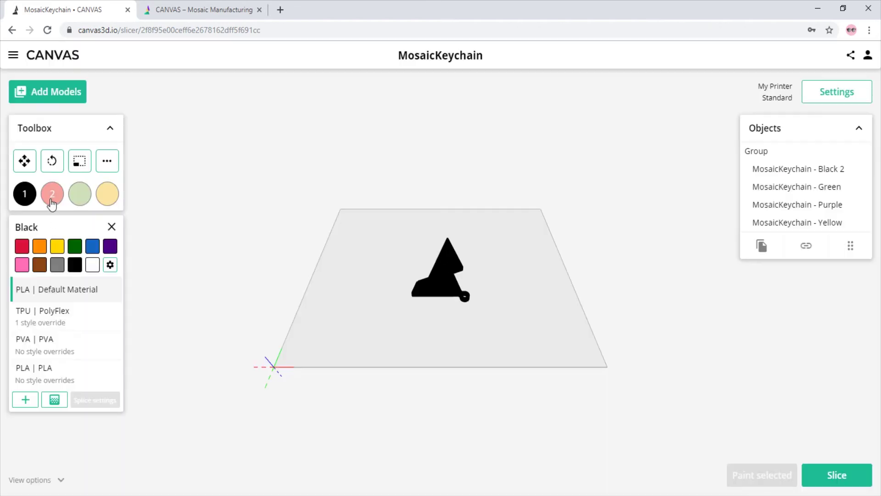
{"action": "left_click", "coordinate": [52, 202]}
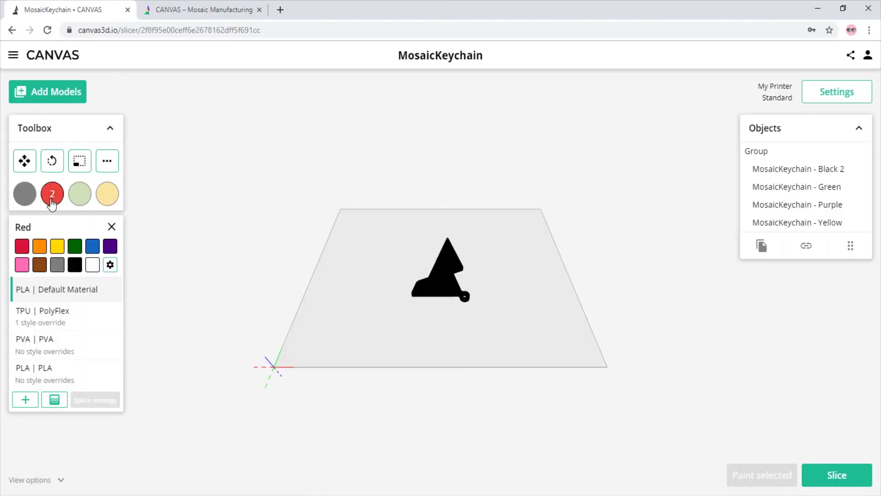
{"action": "left_click", "coordinate": [110, 265]}
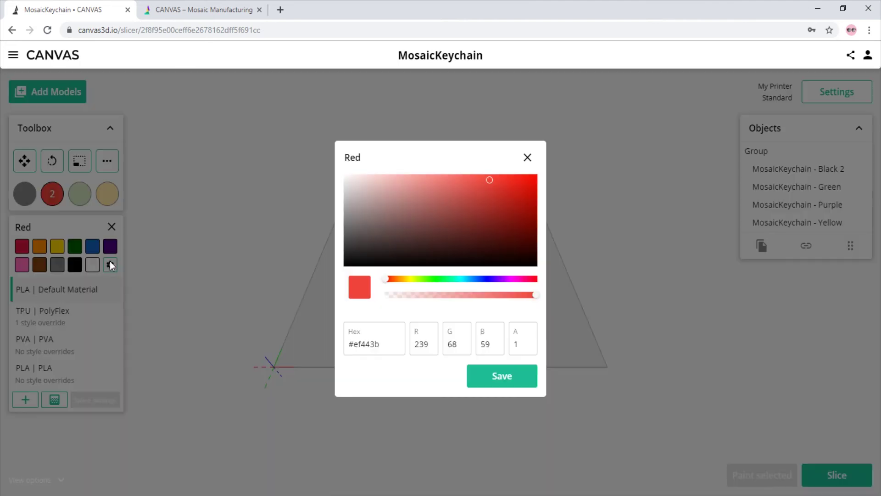
{"action": "left_click", "coordinate": [436, 279]}
{"action": "left_click_drag", "start_coordinate": [453, 220], "coordinate": [451, 233]}
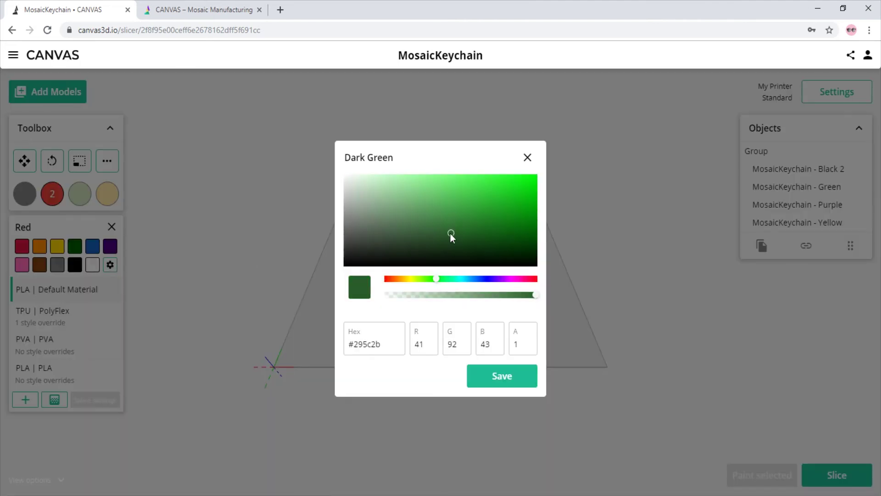
{"action": "left_click", "coordinate": [490, 373]}
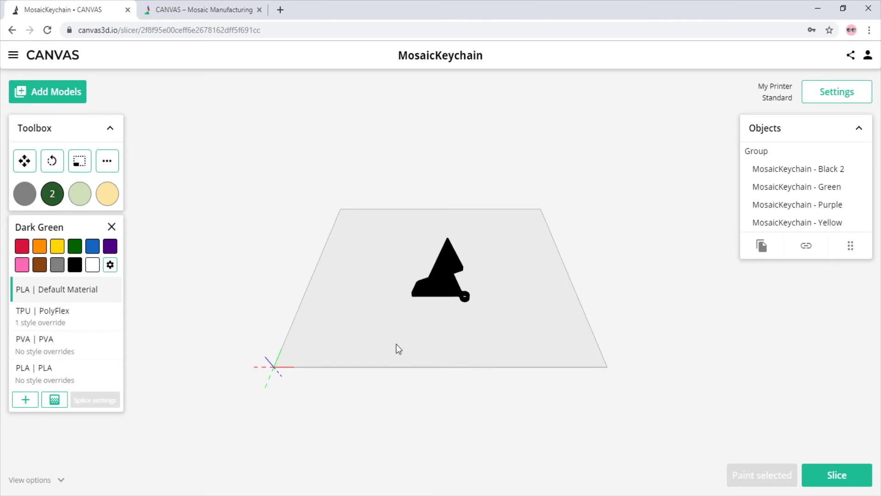
- Set material 3's colour to purple and material 4's to yellow
{"action": "left_click", "coordinate": [80, 194]}
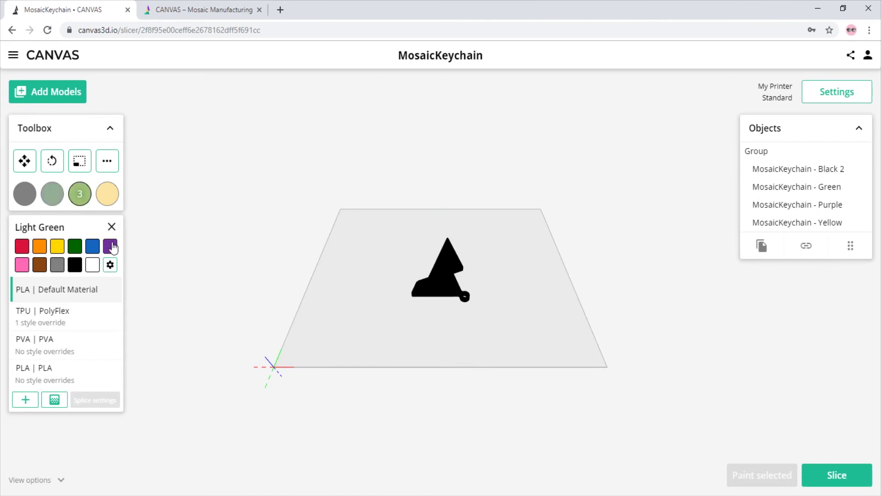
{"action": "left_click", "coordinate": [113, 247]}
{"action": "left_click", "coordinate": [111, 201]}
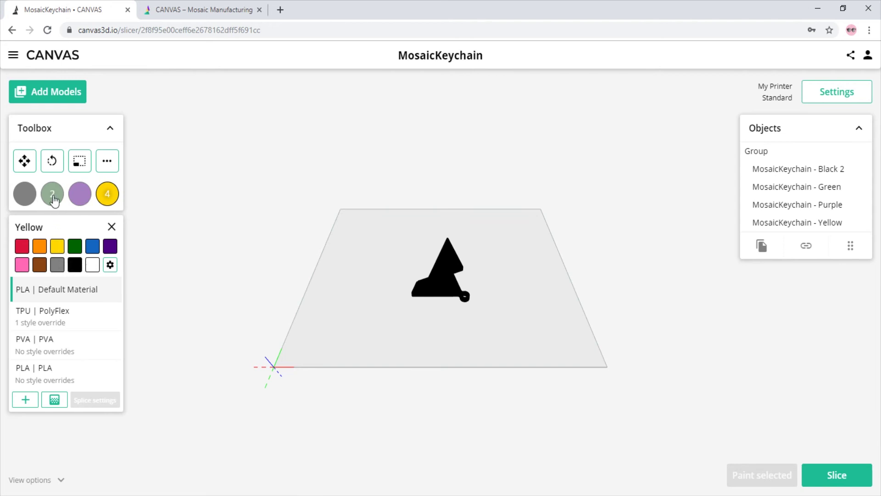
- Assign dark green, purple and yellow to the matching Green, Purple and Yellow keychain models
{"action": "left_click_drag", "start_coordinate": [54, 200], "coordinate": [760, 195]}
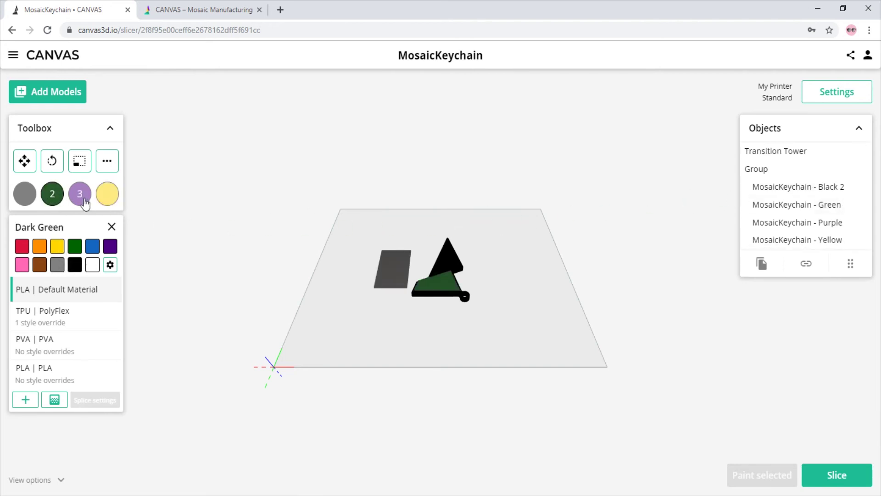
{"action": "left_click_drag", "start_coordinate": [85, 204], "coordinate": [441, 268]}
{"action": "left_click_drag", "start_coordinate": [111, 202], "coordinate": [456, 258]}
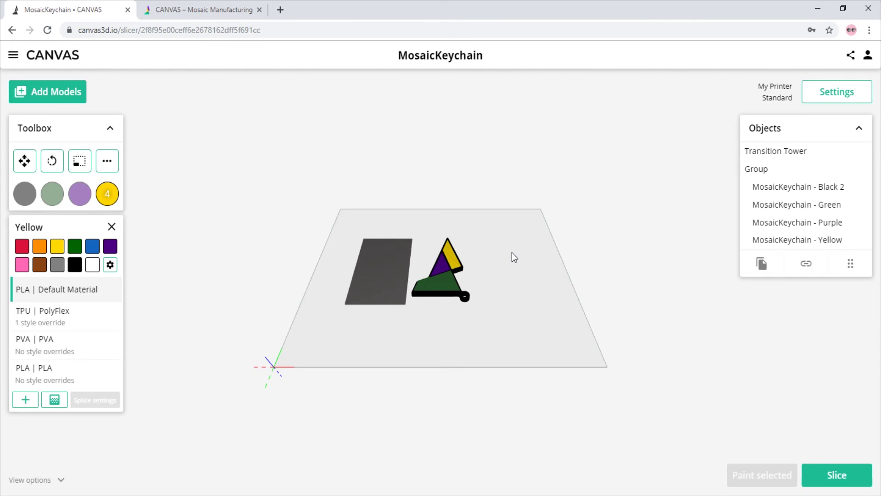
- Scale the transition tower slightly freehand and clear the selection
{"action": "left_click", "coordinate": [79, 163]}
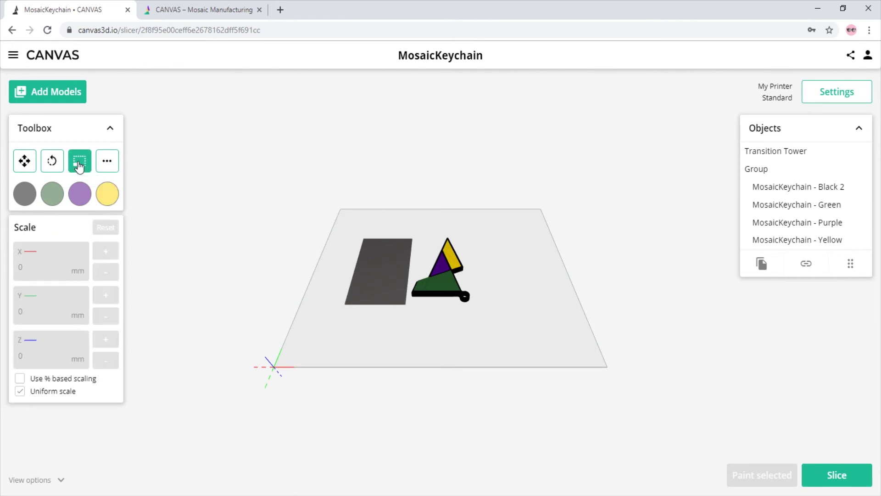
{"action": "left_click", "coordinate": [379, 271]}
{"action": "mouse_move", "coordinate": [415, 269]}
{"action": "left_mouse_down"}
{"action": "mouse_move", "coordinate": [447, 266]}
{"action": "mouse_move", "coordinate": [399, 274]}
{"action": "mouse_move", "coordinate": [417, 272]}
{"action": "left_mouse_up"}
{"action": "left_click", "coordinate": [521, 267]}
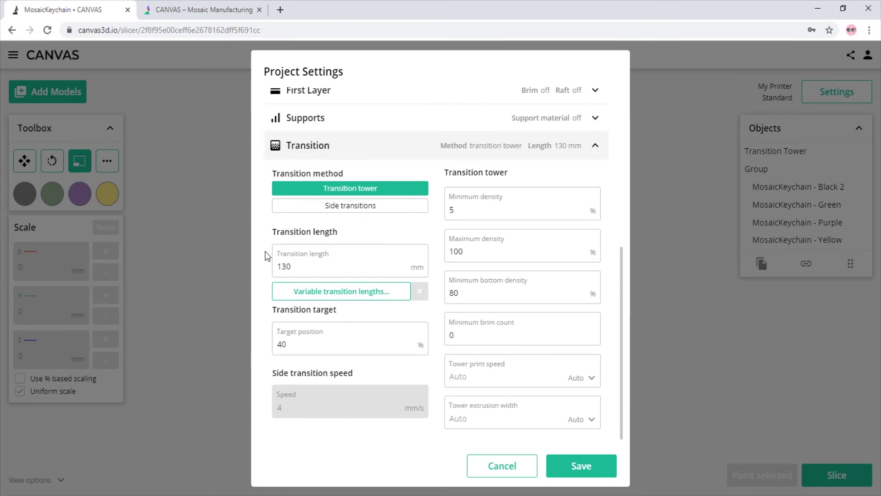
- In the project's transition settings, save variable transition lengths with a 180 mm maximum, material 1 as strong and material 4 as weak
{"action": "double_click", "coordinate": [335, 260]}
{"action": "left_click", "coordinate": [335, 261]}
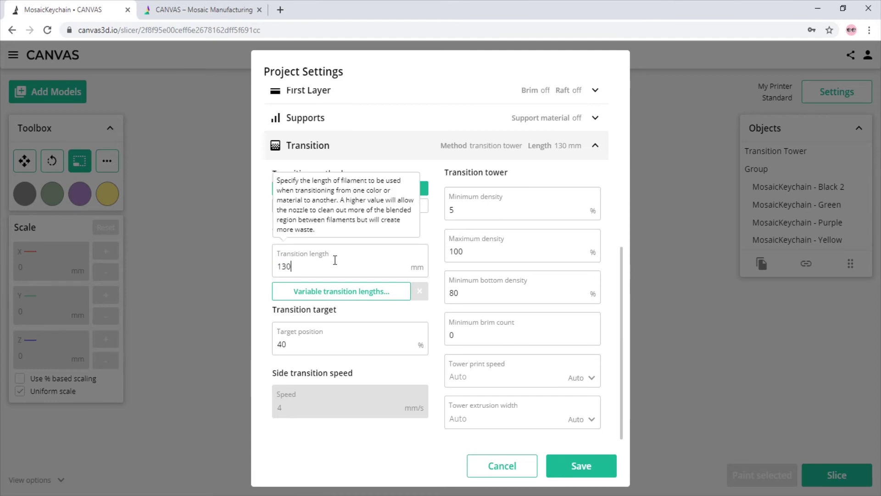
{"action": "left_click", "coordinate": [398, 292]}
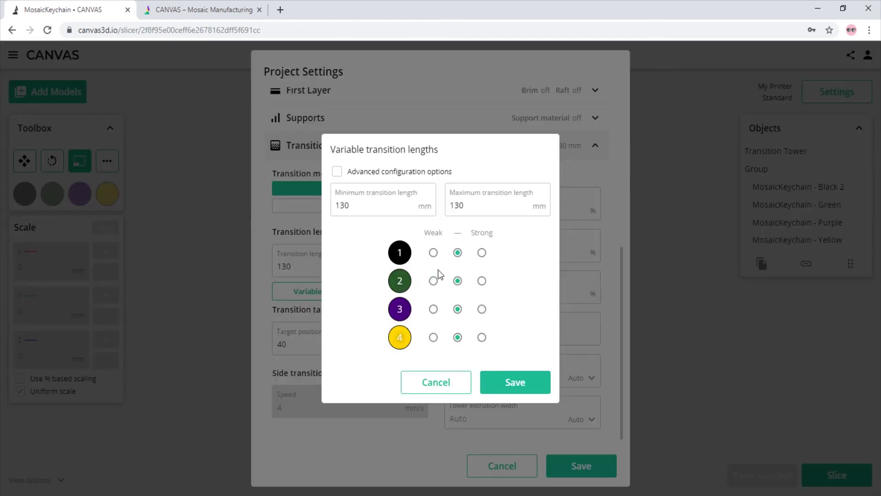
{"action": "left_click", "coordinate": [482, 253]}
{"action": "left_click", "coordinate": [434, 337]}
{"action": "double_click", "coordinate": [469, 207]}
{"action": "type", "text": "180"}
{"action": "left_click", "coordinate": [504, 383]}
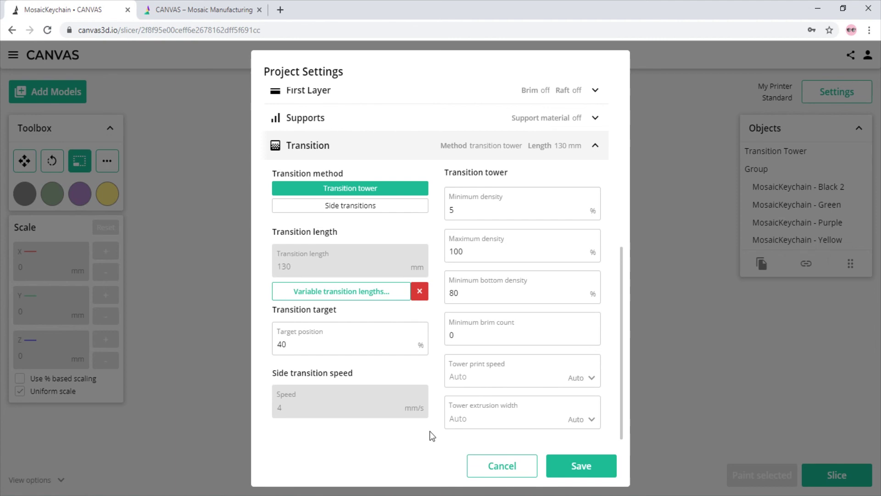
{"action": "left_click", "coordinate": [556, 465]}
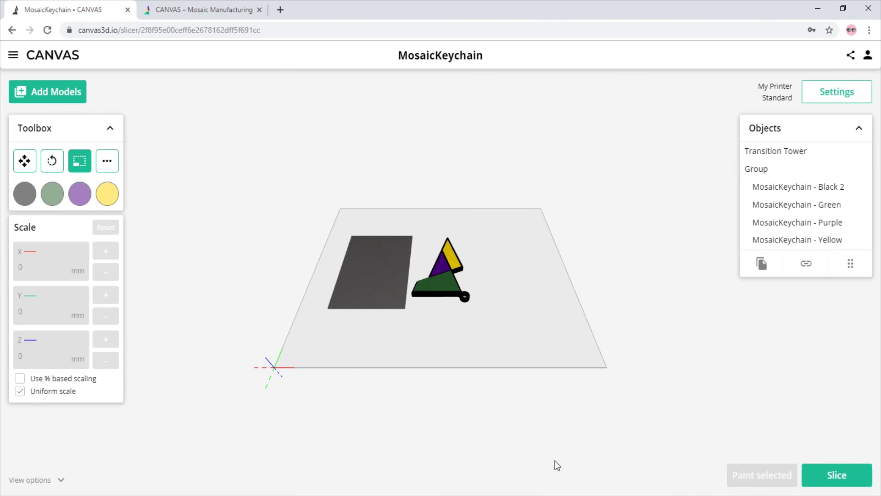
- Set the project's layer height to 0.3 mm and save the project settings
{"action": "left_click", "coordinate": [806, 95]}
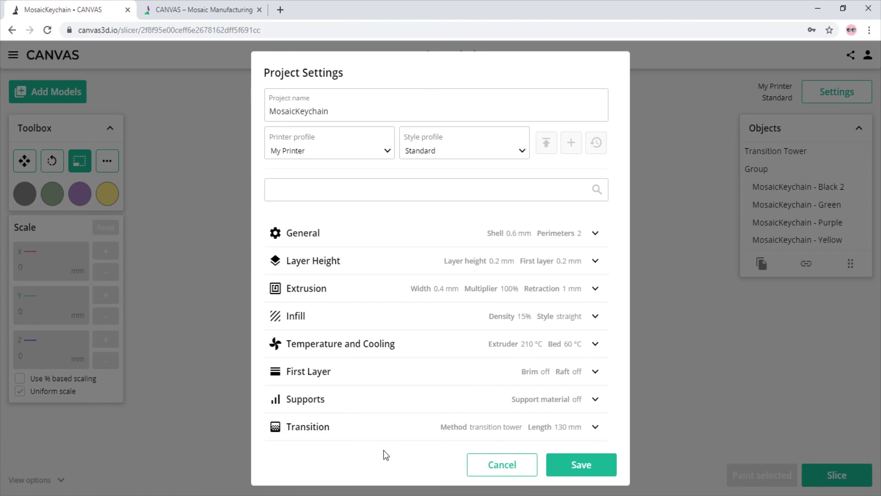
{"action": "left_click", "coordinate": [368, 260]}
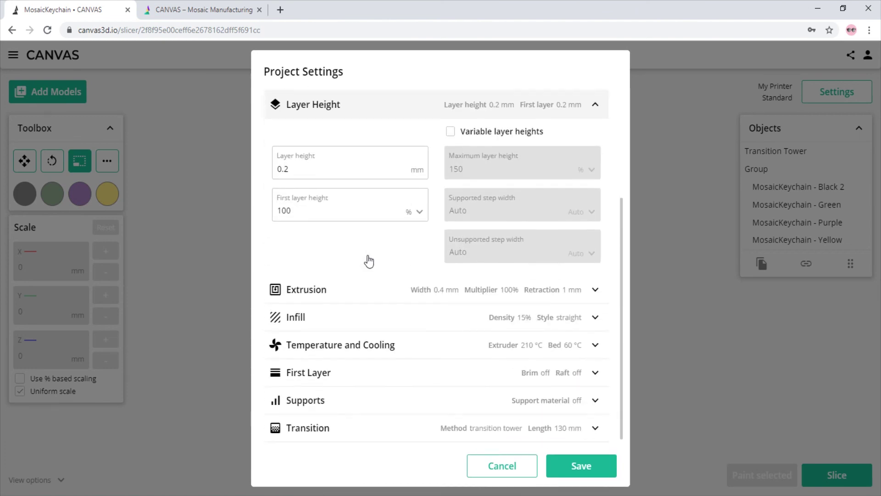
{"action": "double_click", "coordinate": [309, 173]}
{"action": "type", "text": "0."}
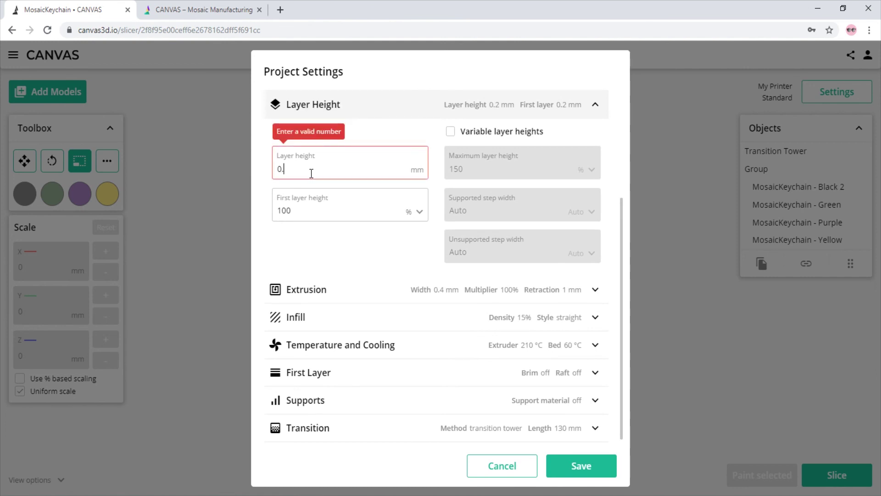
{"action": "type", "text": "3"}
{"action": "left_click", "coordinate": [374, 115]}
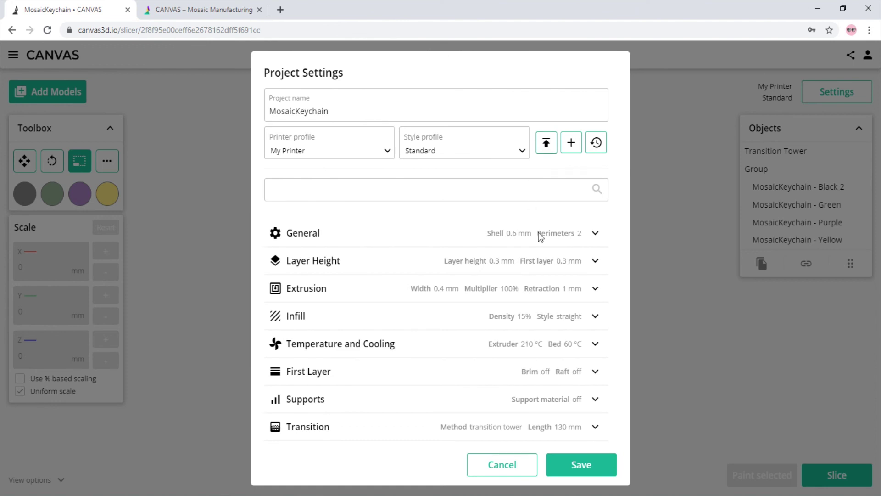
{"action": "left_click", "coordinate": [581, 463]}
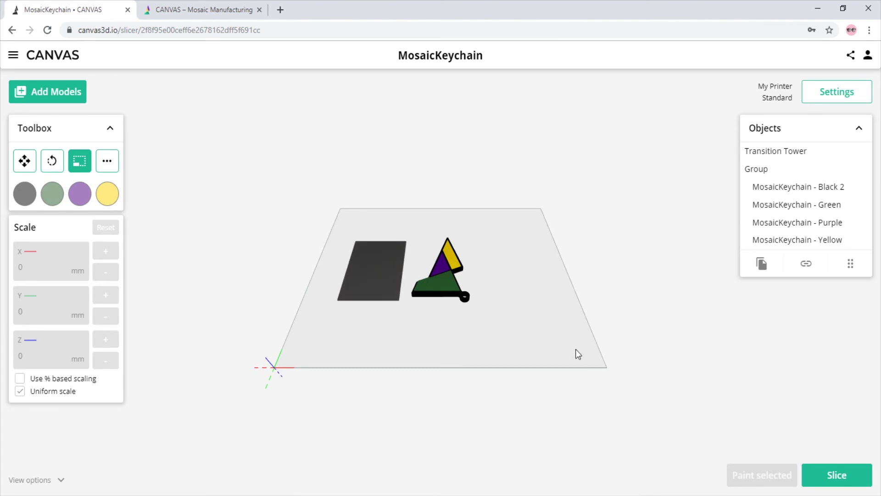
- Slice the keychain project and, after checking the preview's colouring options, download the sliced output
{"action": "left_click", "coordinate": [819, 474]}
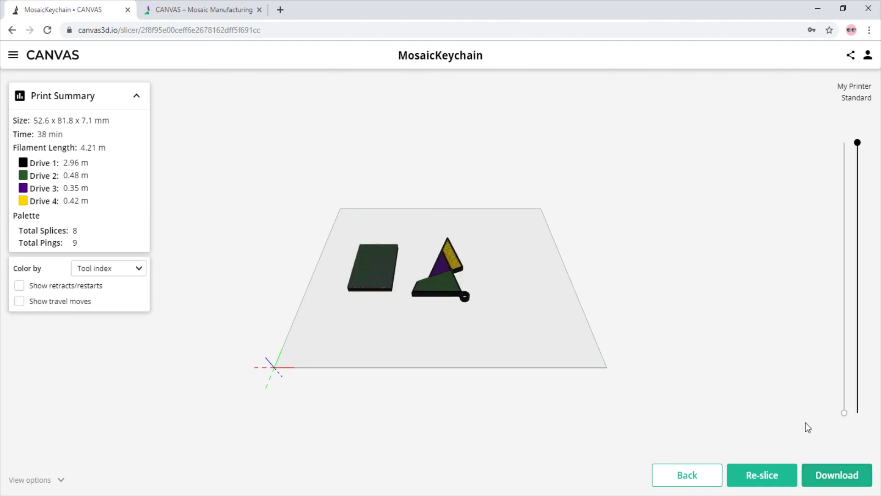
{"action": "mouse_move", "coordinate": [857, 142]}
{"action": "left_mouse_down"}
{"action": "mouse_move", "coordinate": [872, 435]}
{"action": "mouse_move", "coordinate": [858, 142]}
{"action": "left_mouse_up"}
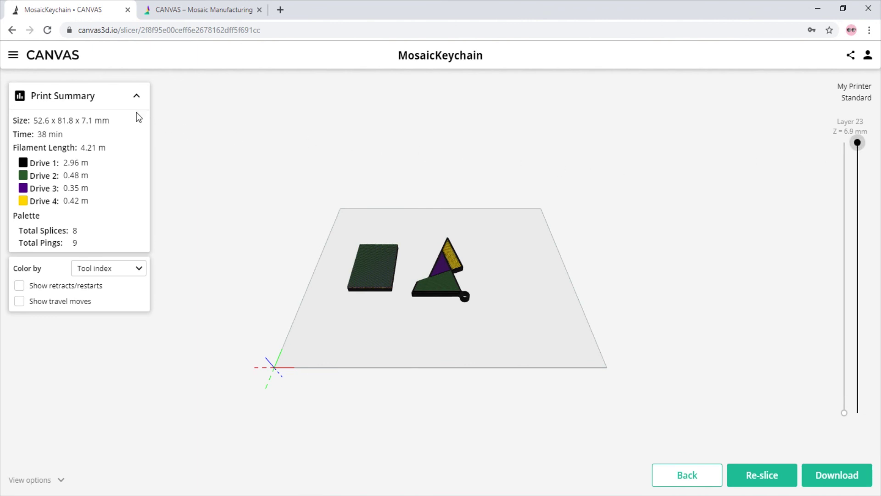
{"action": "left_click", "coordinate": [127, 271]}
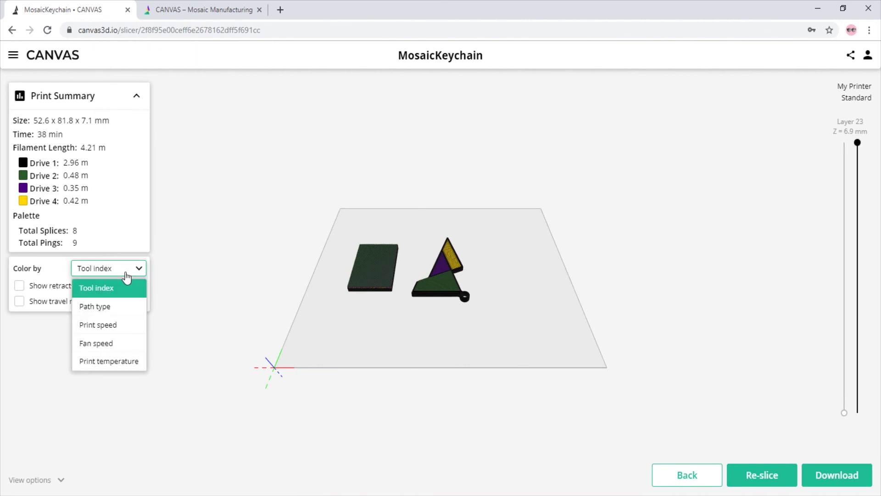
{"action": "left_click", "coordinate": [127, 271]}
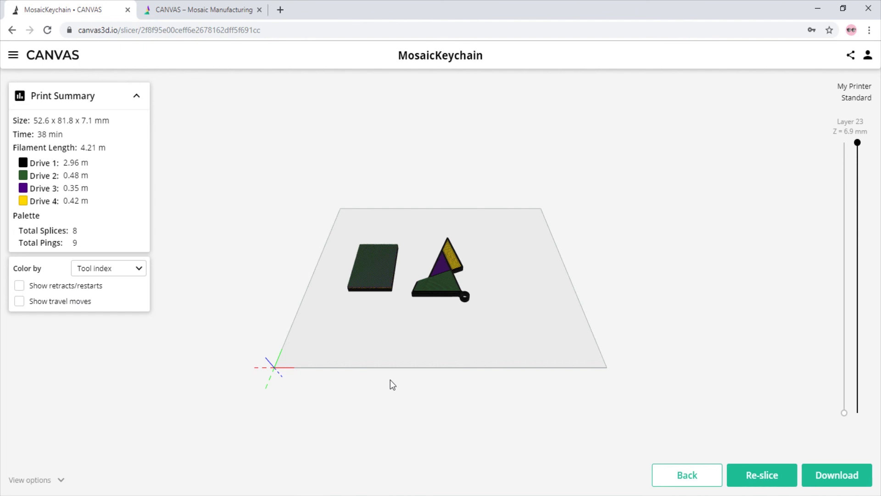
{"action": "left_click", "coordinate": [835, 477]}
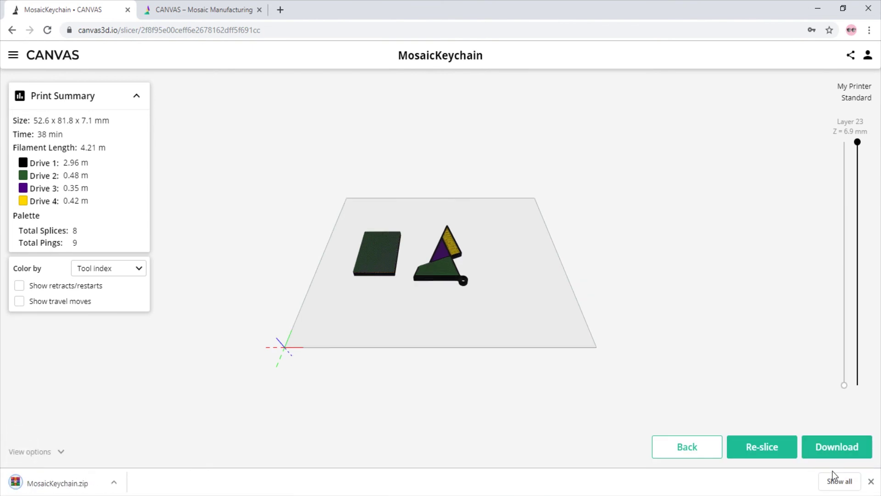